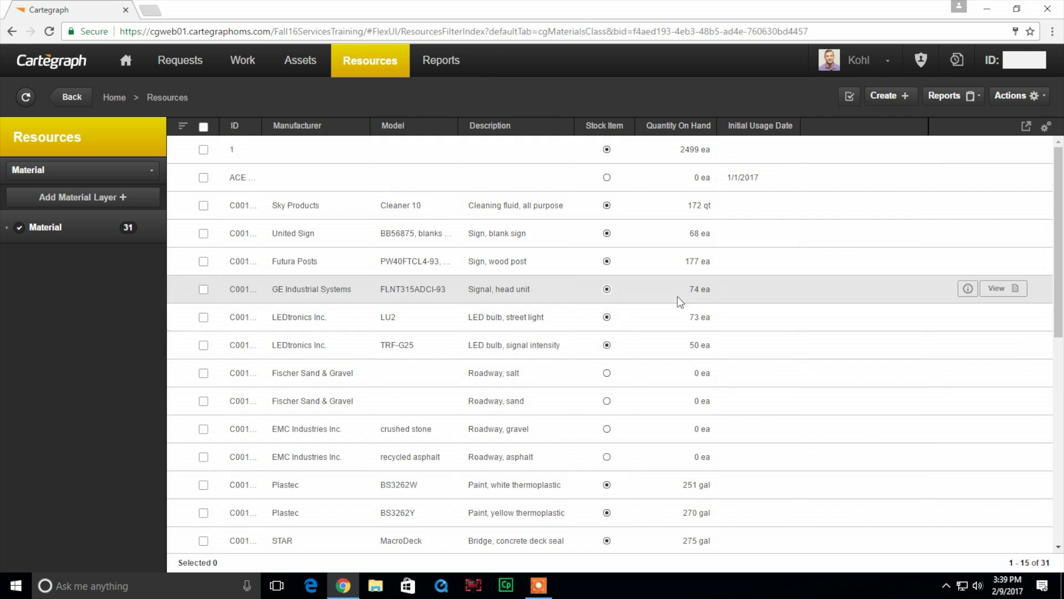
- Create a Material report named Material Information with multiple records on each page
left_click(949, 103)
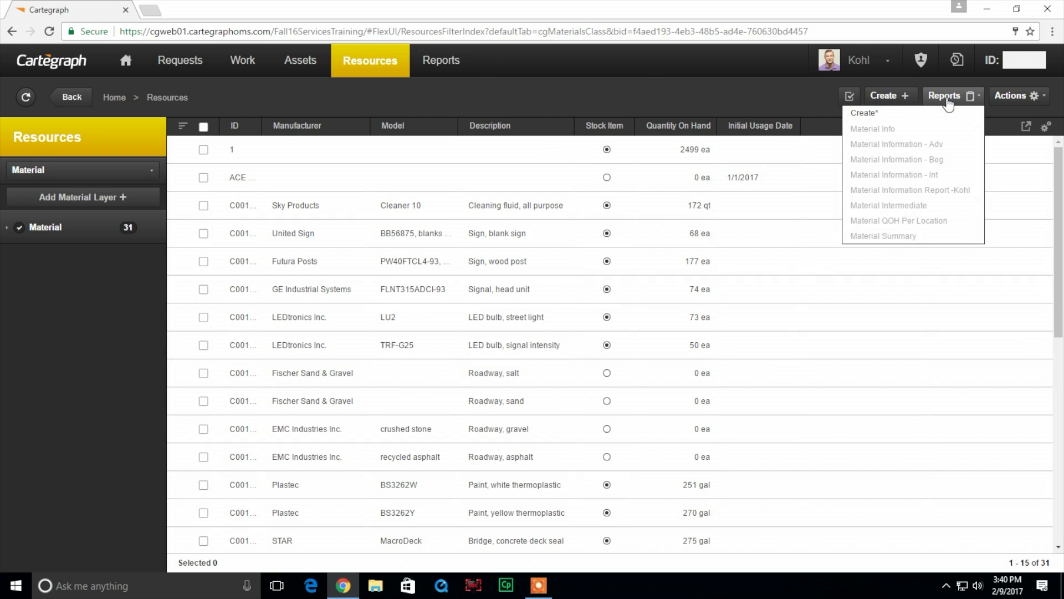
left_click(866, 115)
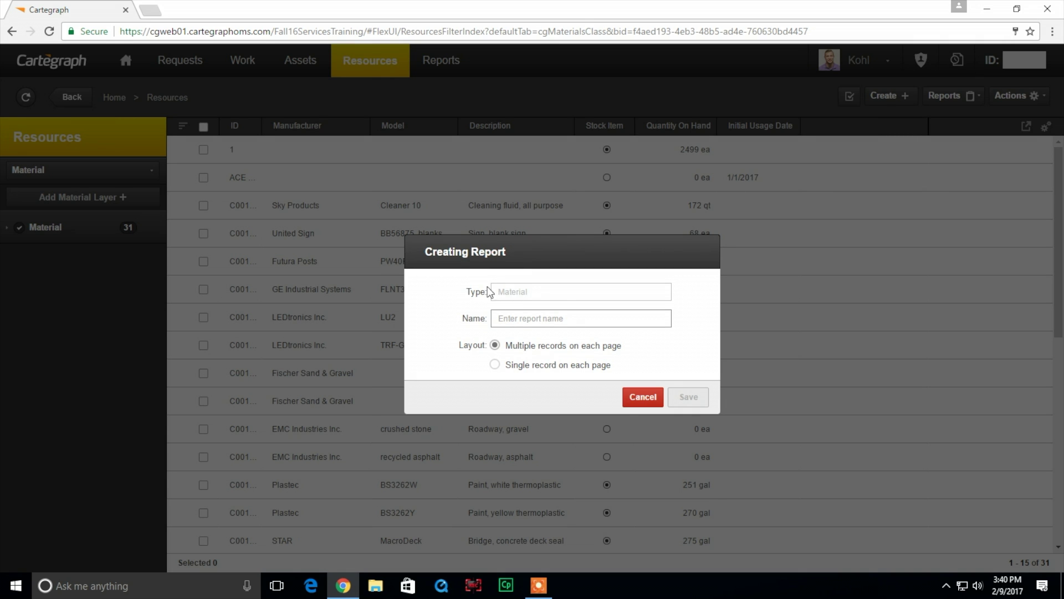
left_click(524, 318)
type("Material Information")
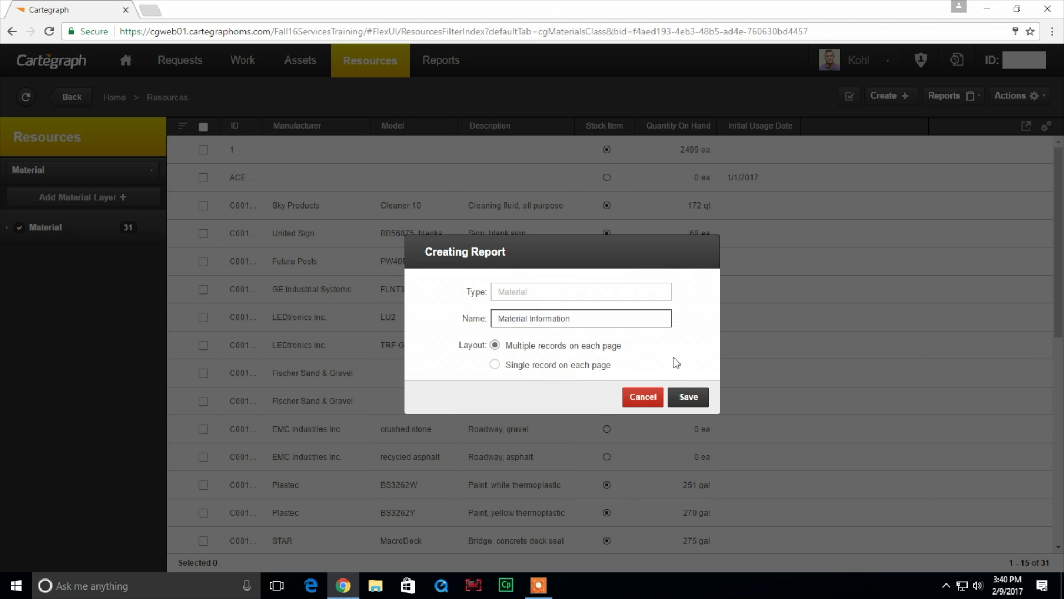
left_click(695, 393)
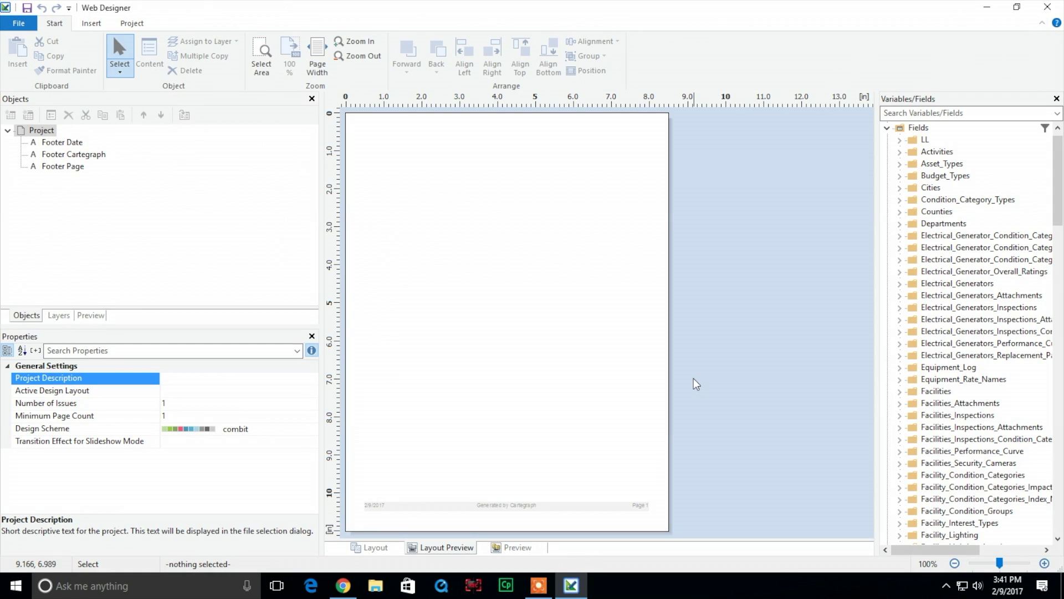
- Add a text object about 7.92 by 1.19 in at the top of the page containing "Material Information"
left_click(92, 24)
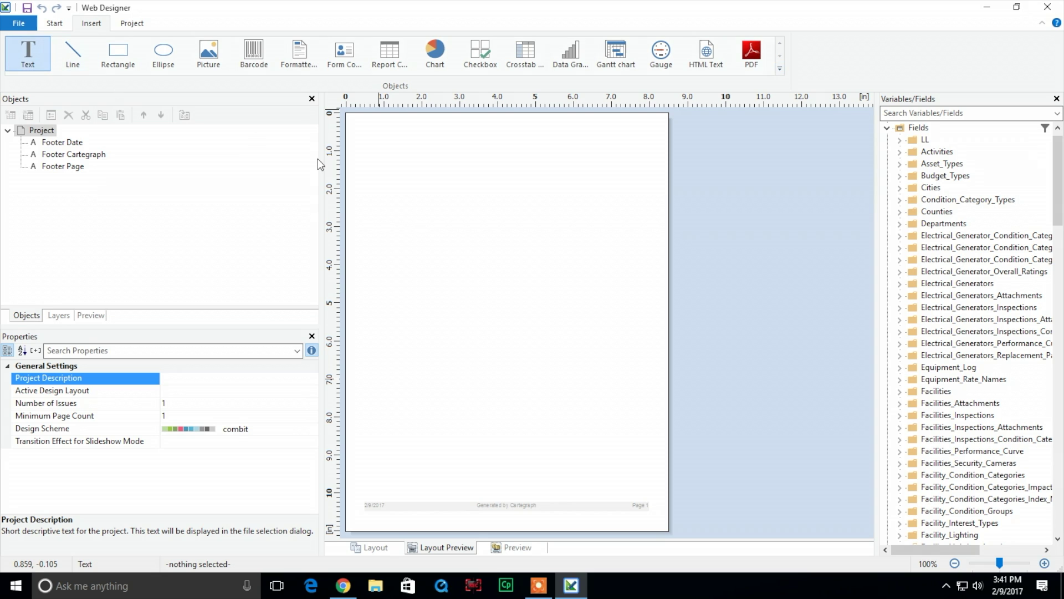
left_click_drag(359, 130, 659, 175)
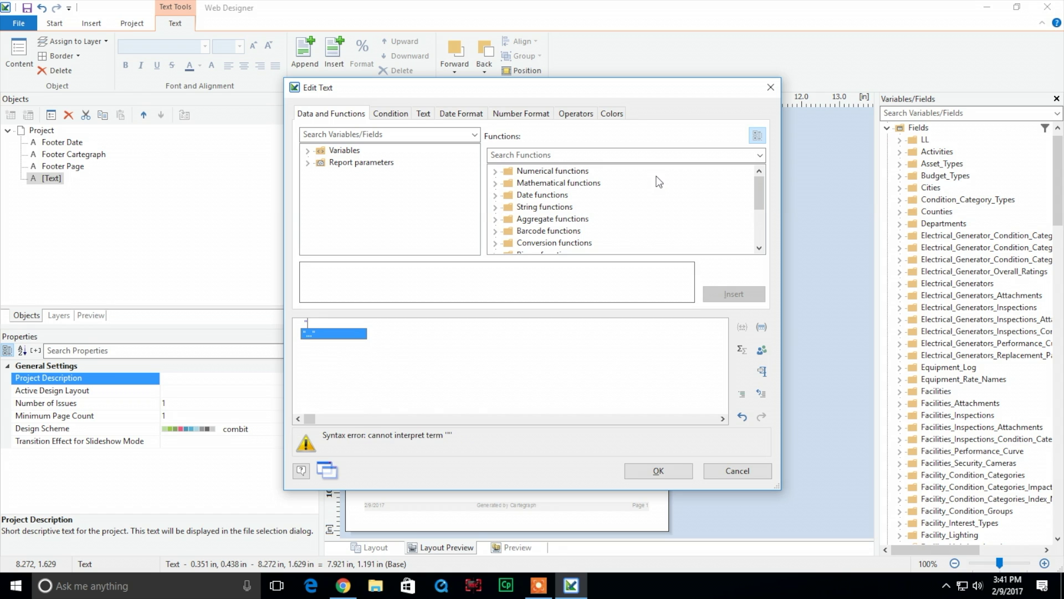
type("Material I")
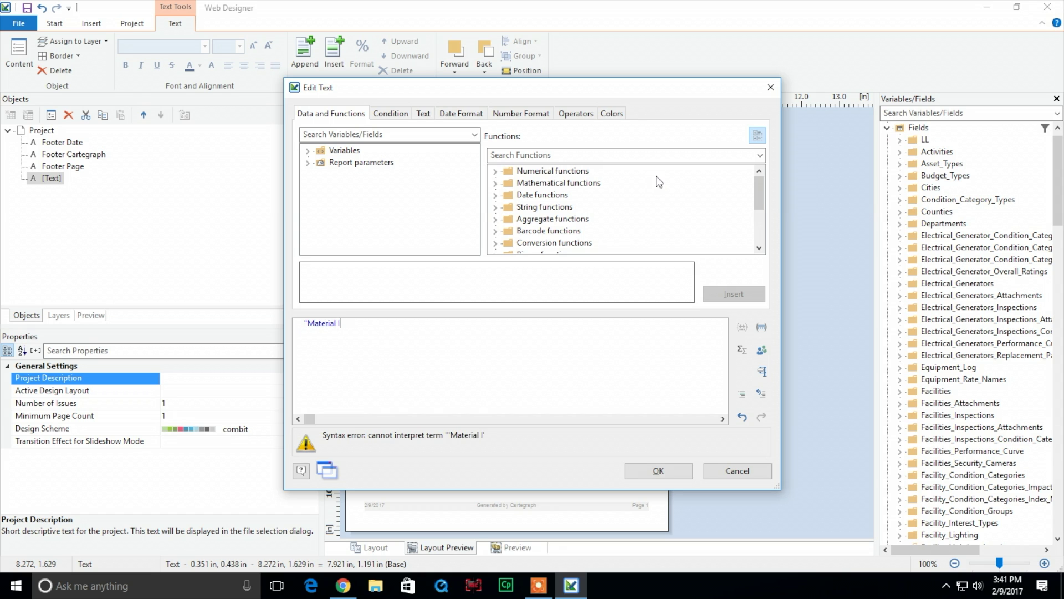
type("nformation\"")
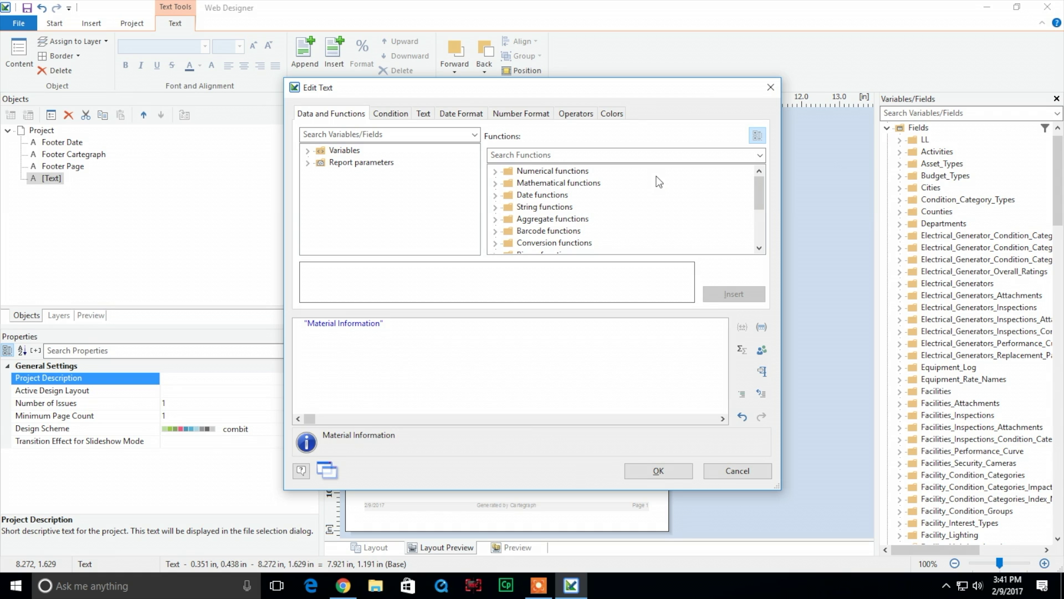
left_click(667, 471)
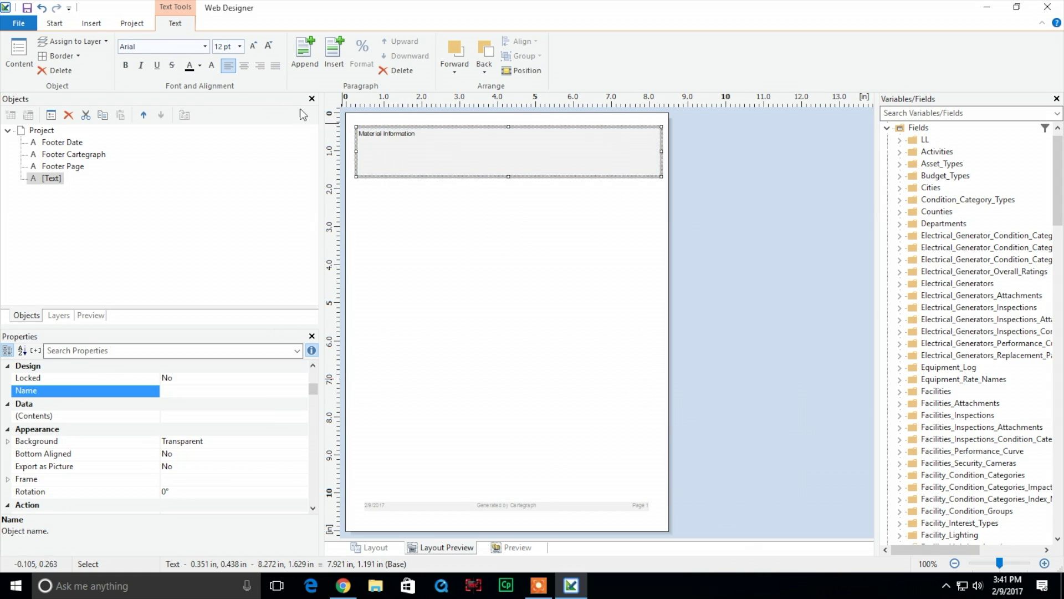
- Center the title text at 20 pt and reduce its text box height to about 0.44 in
left_click(247, 70)
left_click(239, 47)
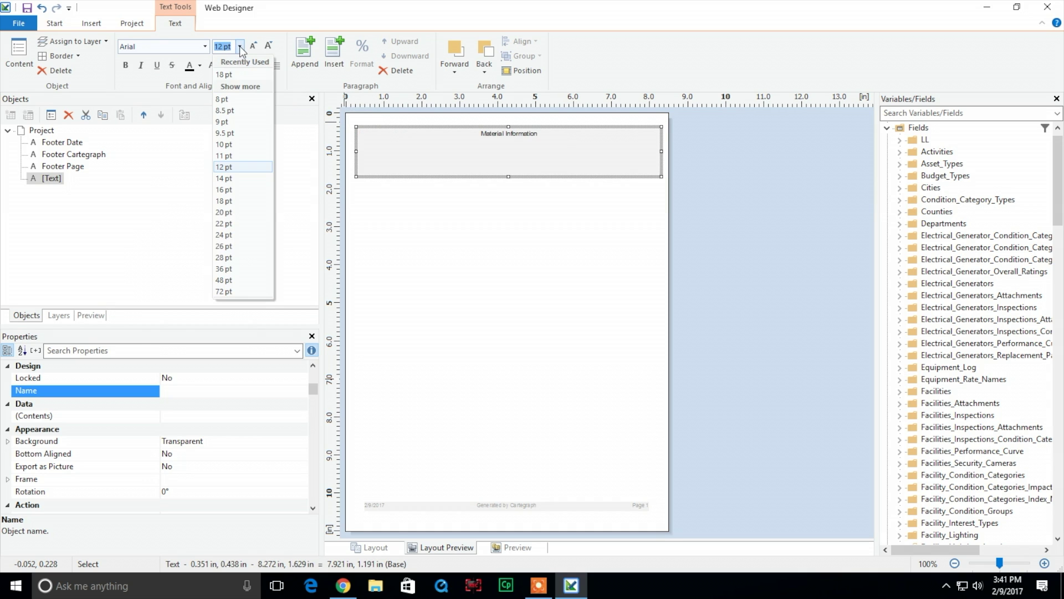
left_click(254, 213)
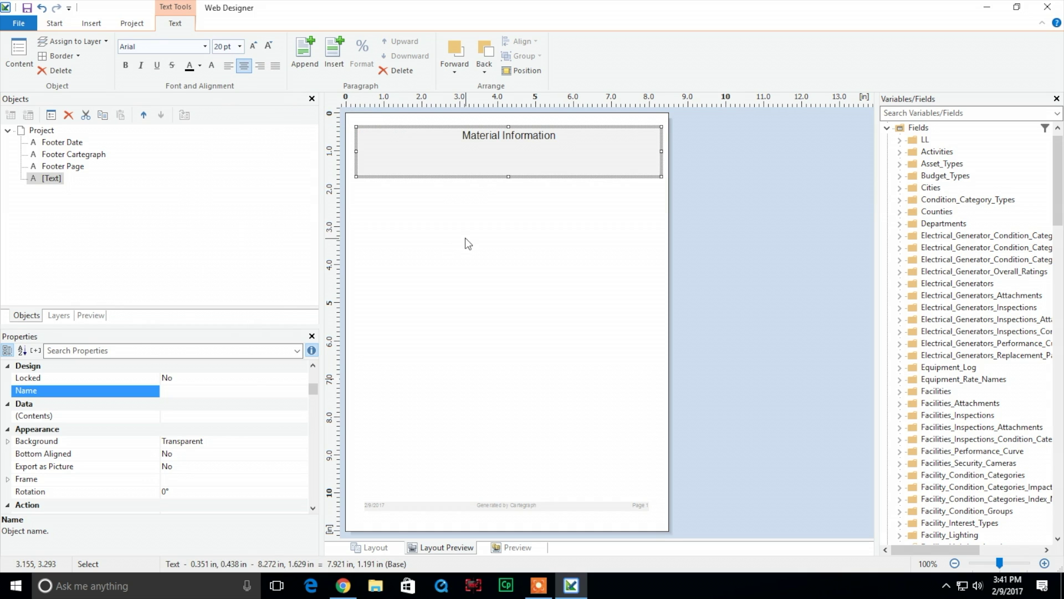
left_click_drag(508, 176, 516, 148)
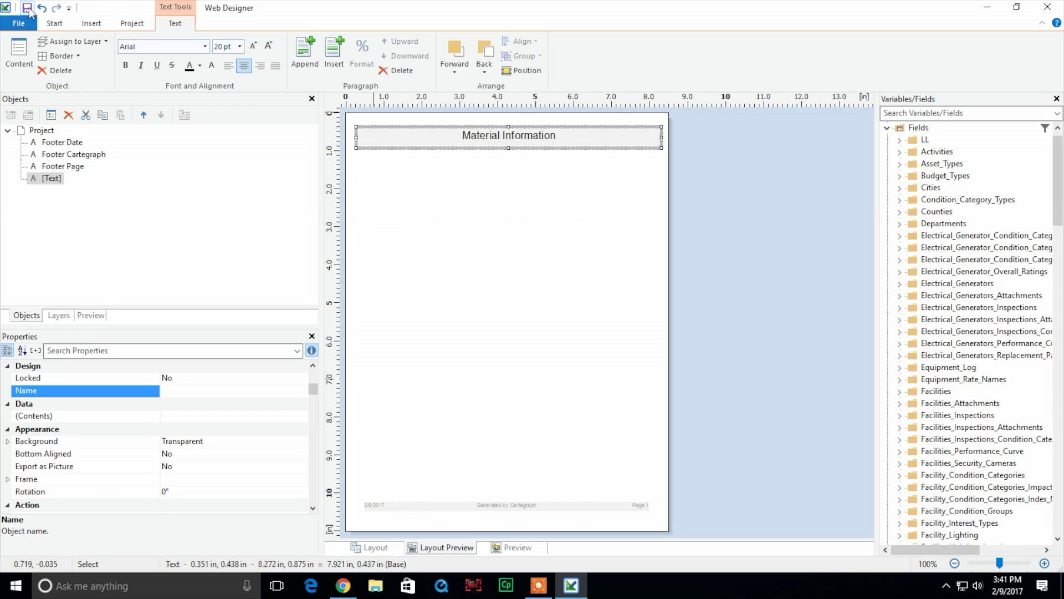
- Switch to Chrome to refresh the Material Information report preview, and return to Web Designer
left_click(342, 586)
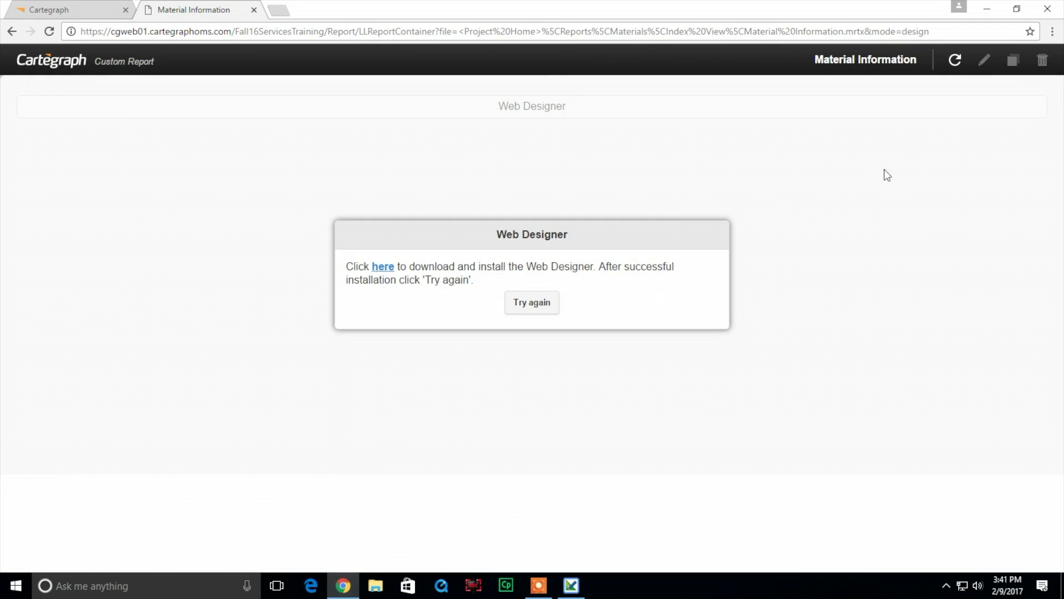
left_click(954, 64)
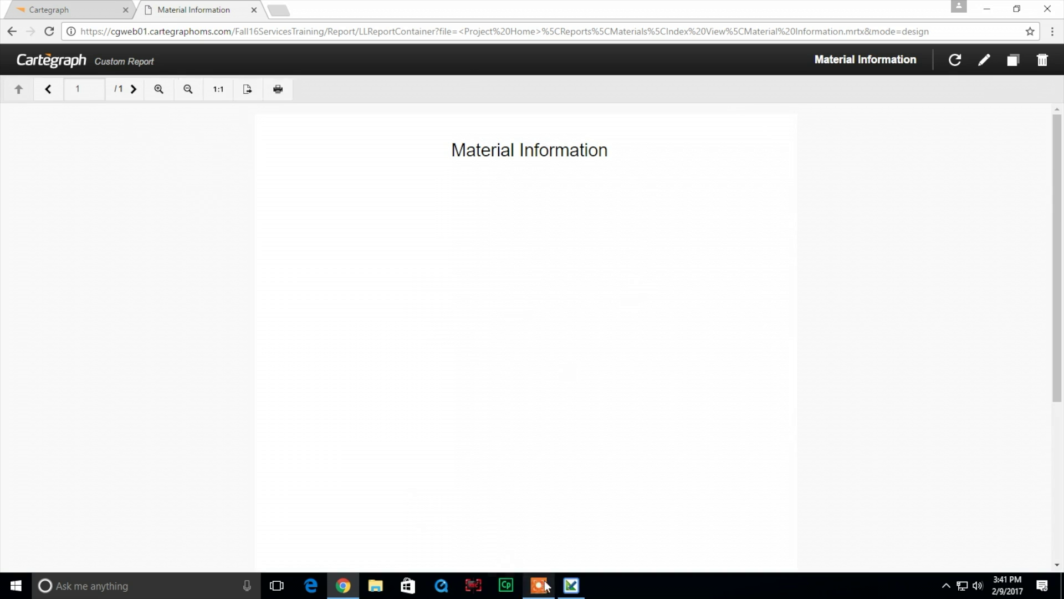
left_click(571, 587)
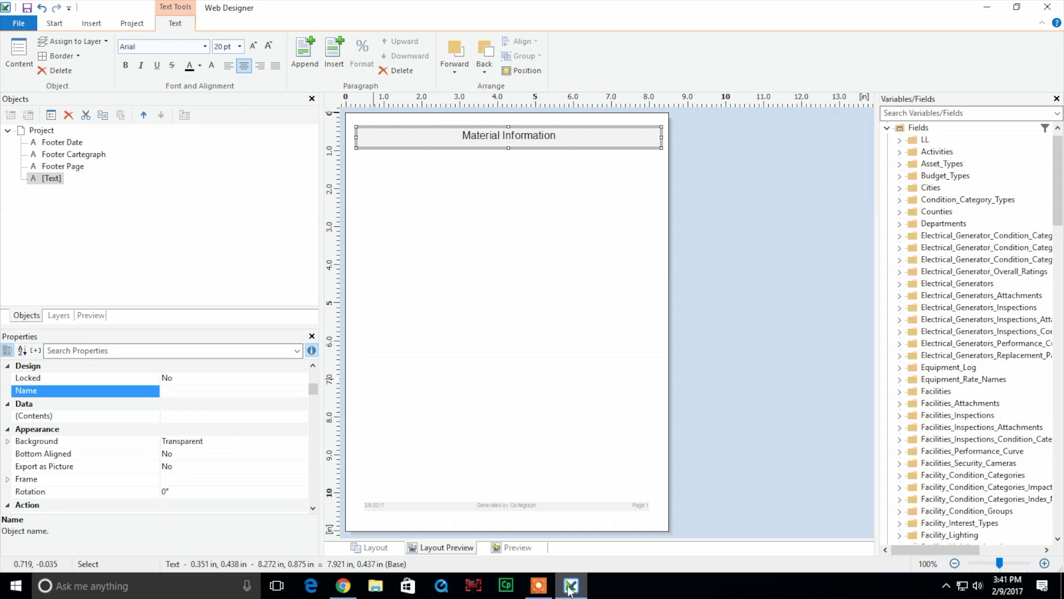
- Draw a report container about 7.49 by 5.54 in on the page below the title
left_click(92, 25)
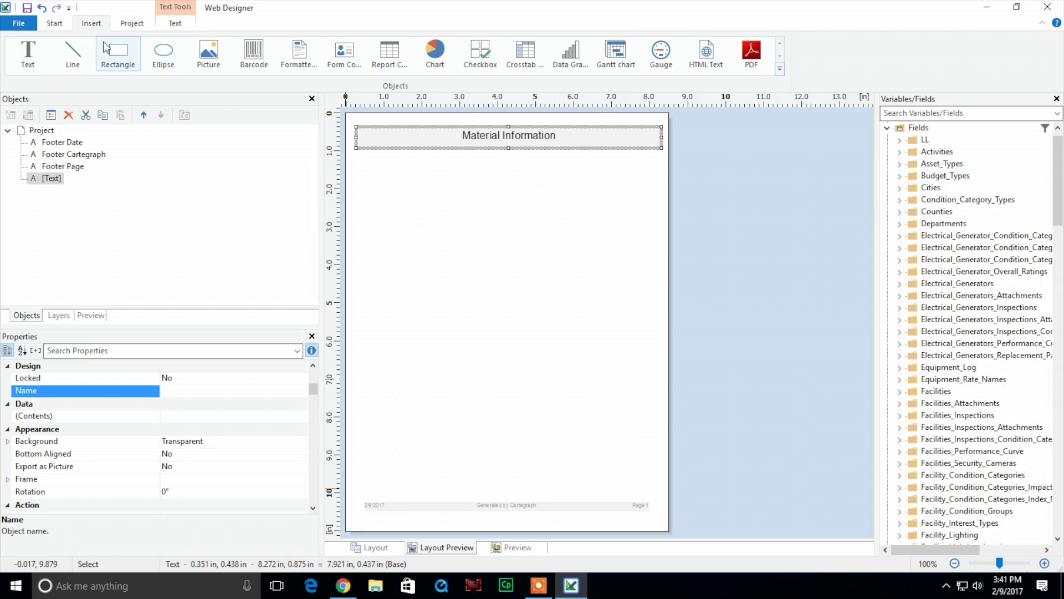
left_click(389, 56)
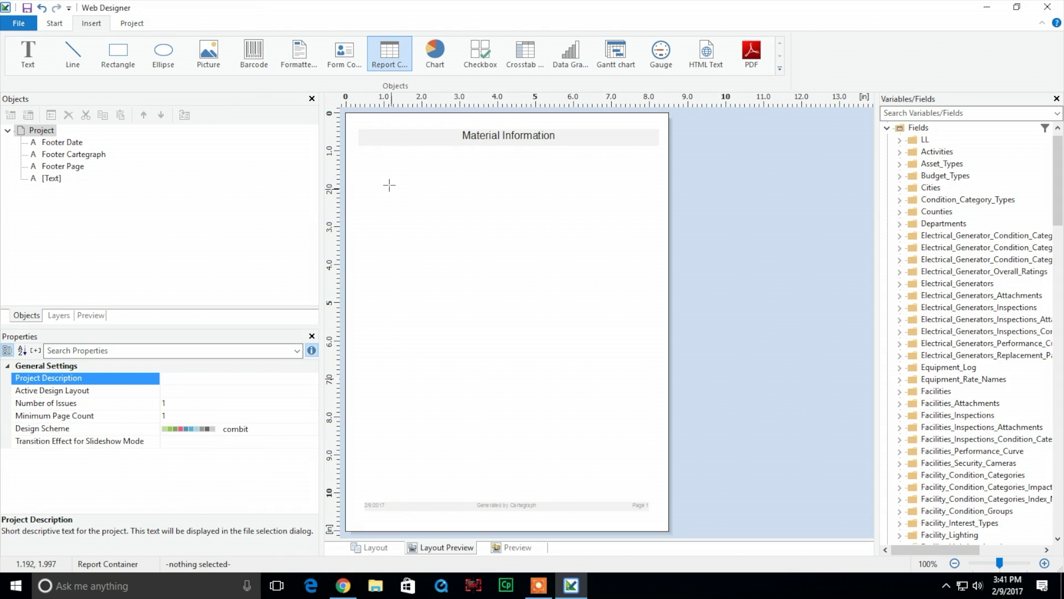
left_click_drag(363, 159, 649, 369)
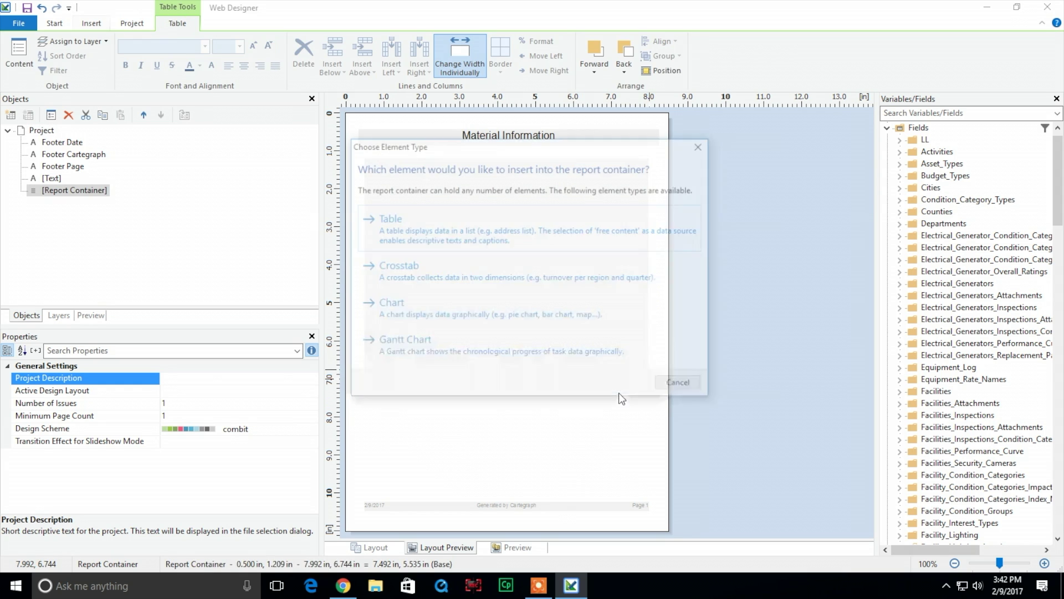
- Insert a table element into the report container using Materials as its source table
left_click(391, 230)
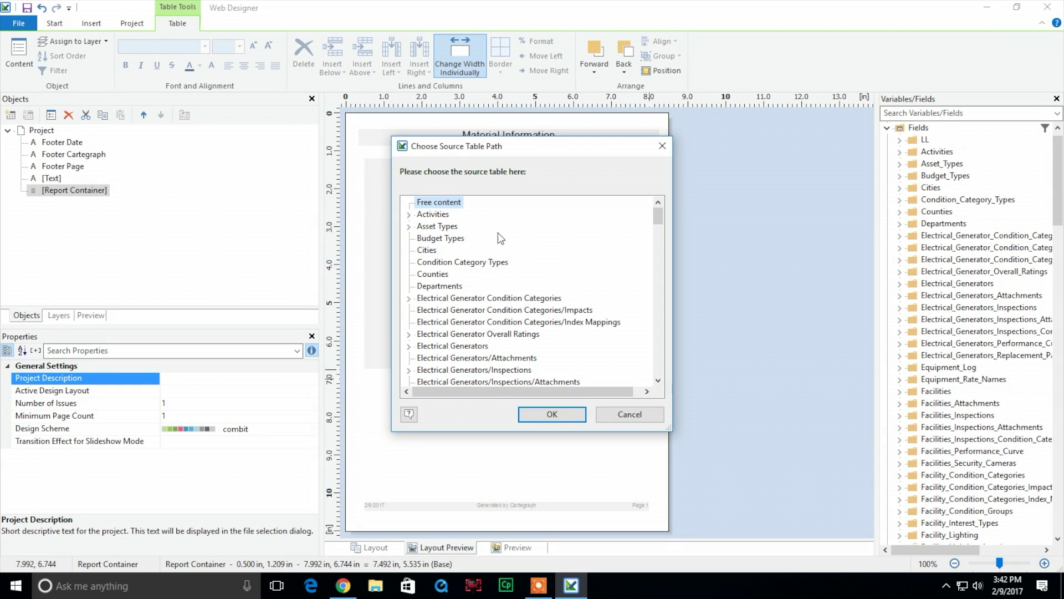
left_click_drag(657, 218, 668, 304)
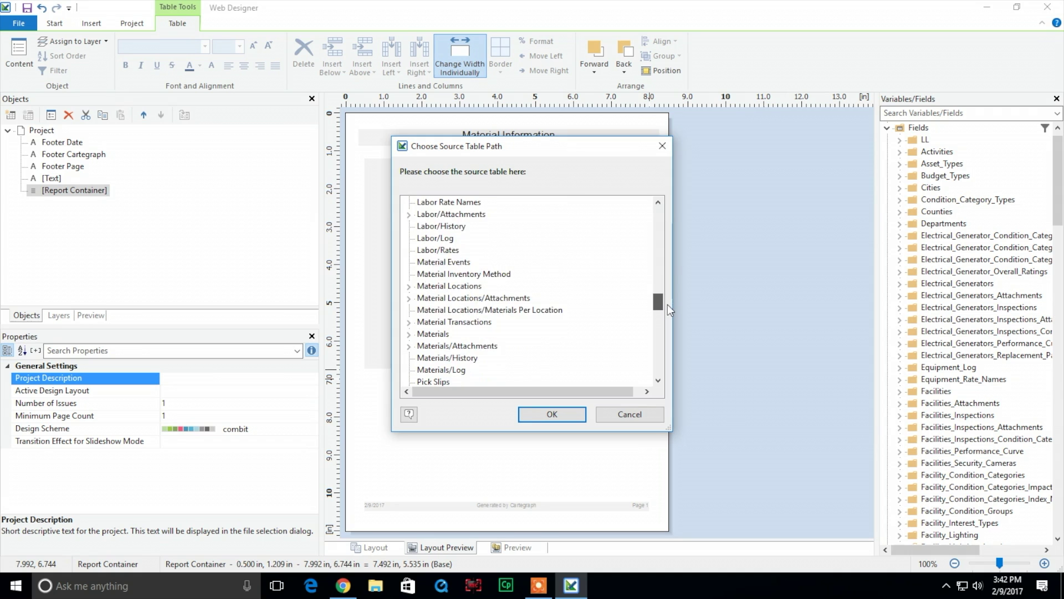
left_click(436, 335)
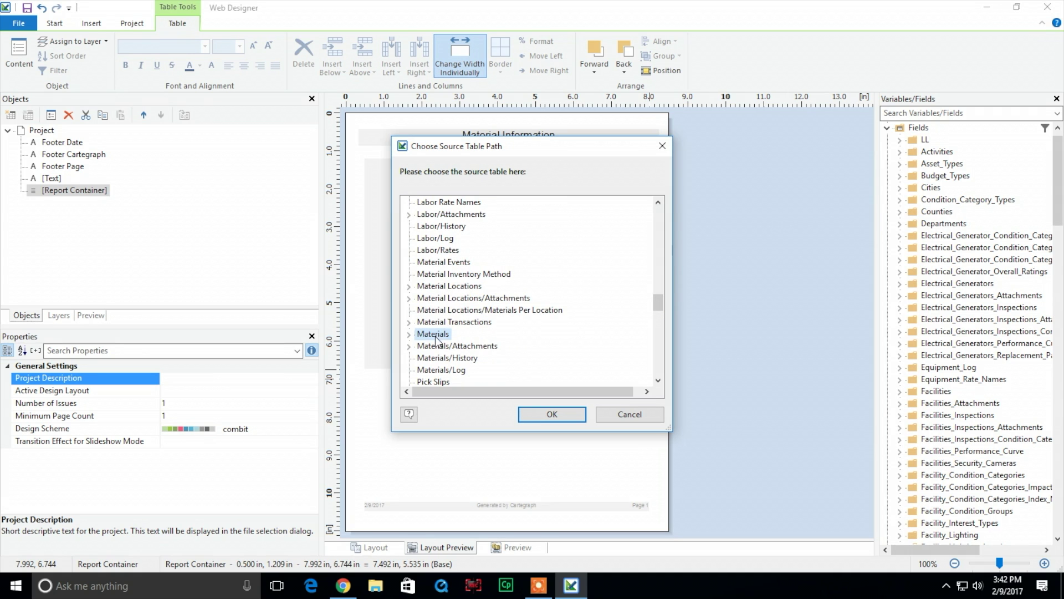
left_click(547, 417)
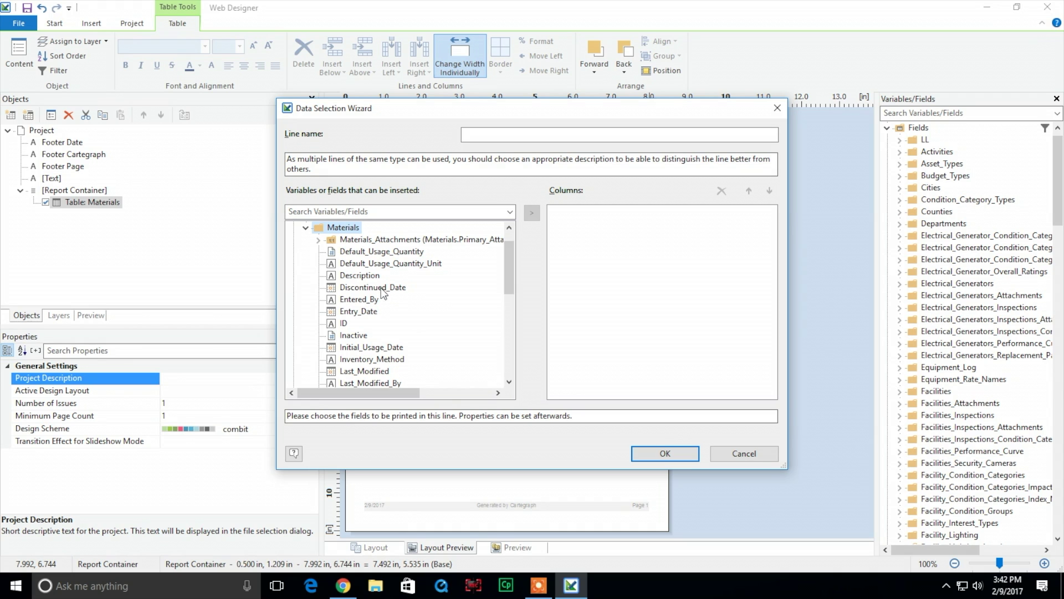
- Add the Materials fields Description, Entry_Date, ID, Inventory_Method and Manufacturer as table columns
double_click(365, 276)
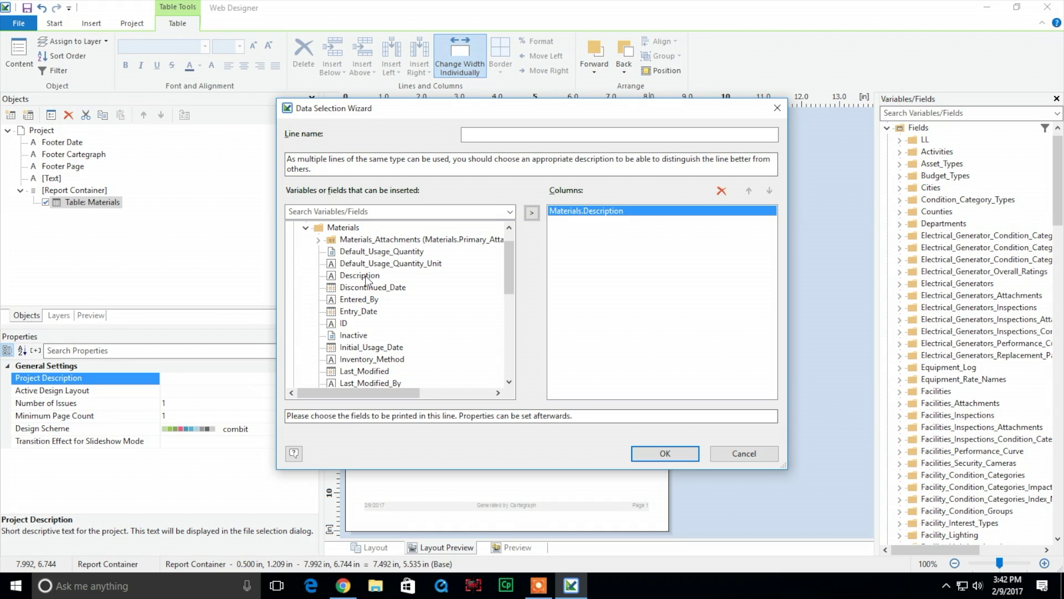
double_click(365, 311)
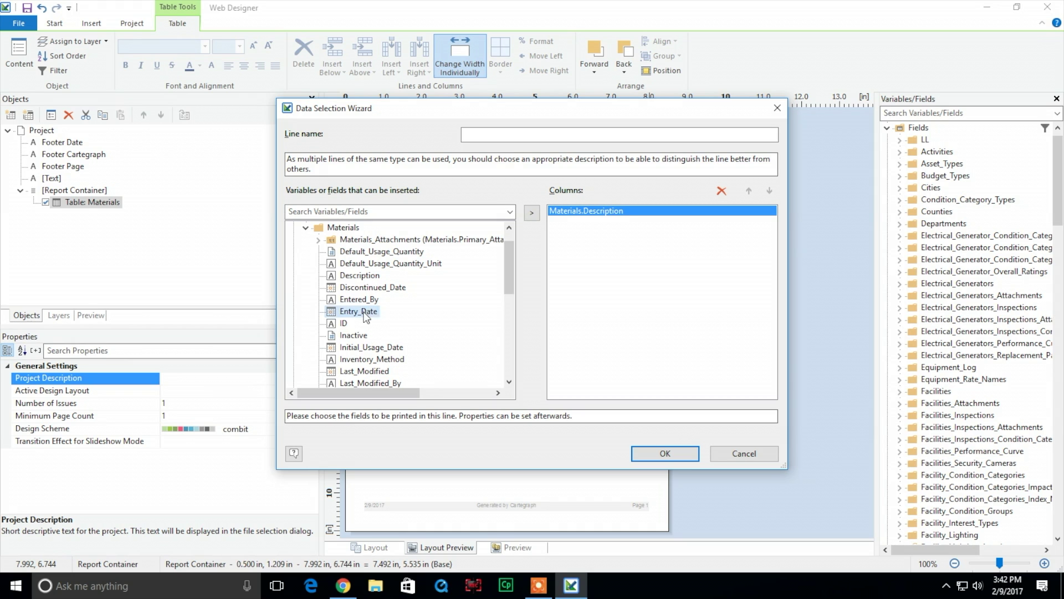
double_click(337, 325)
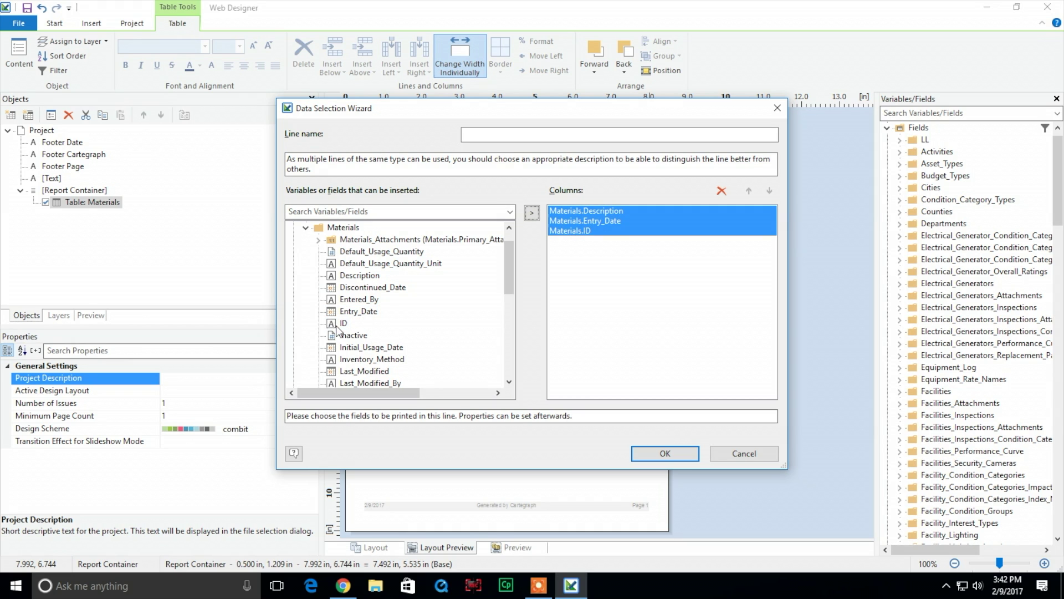
double_click(365, 361)
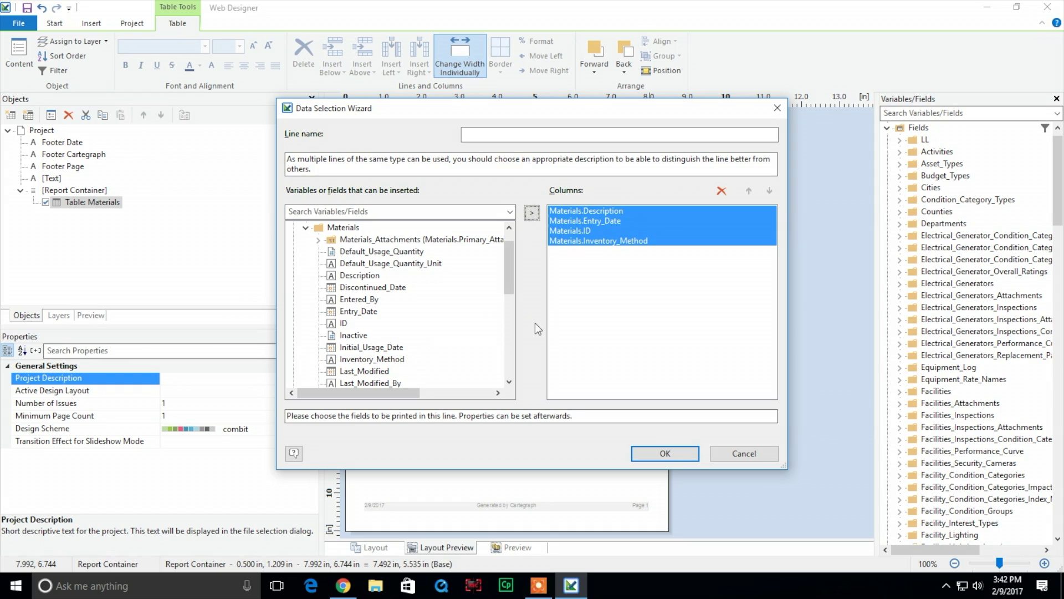
left_click_drag(511, 292, 504, 320)
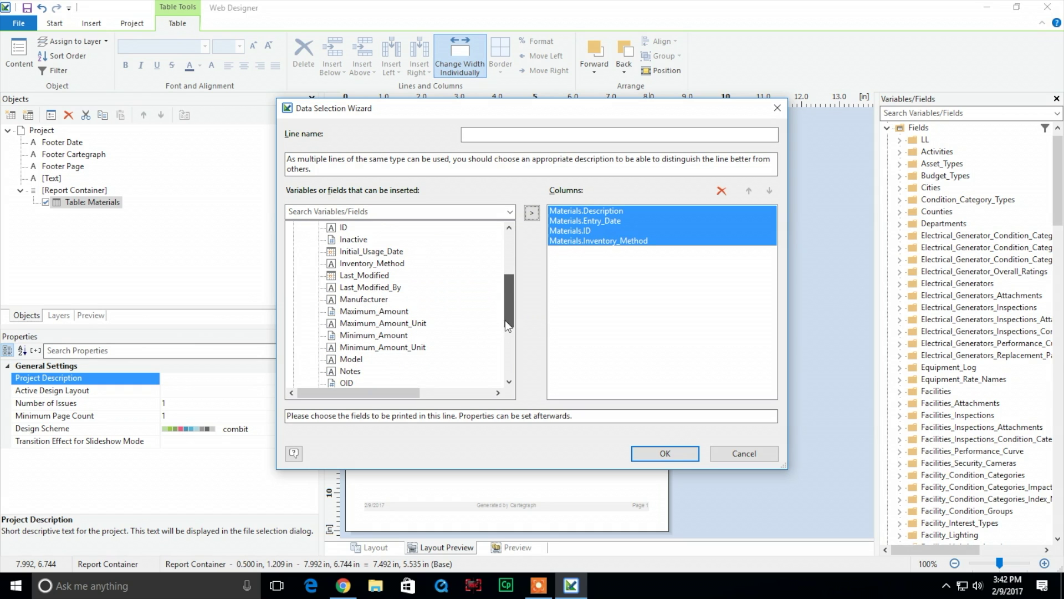
double_click(363, 301)
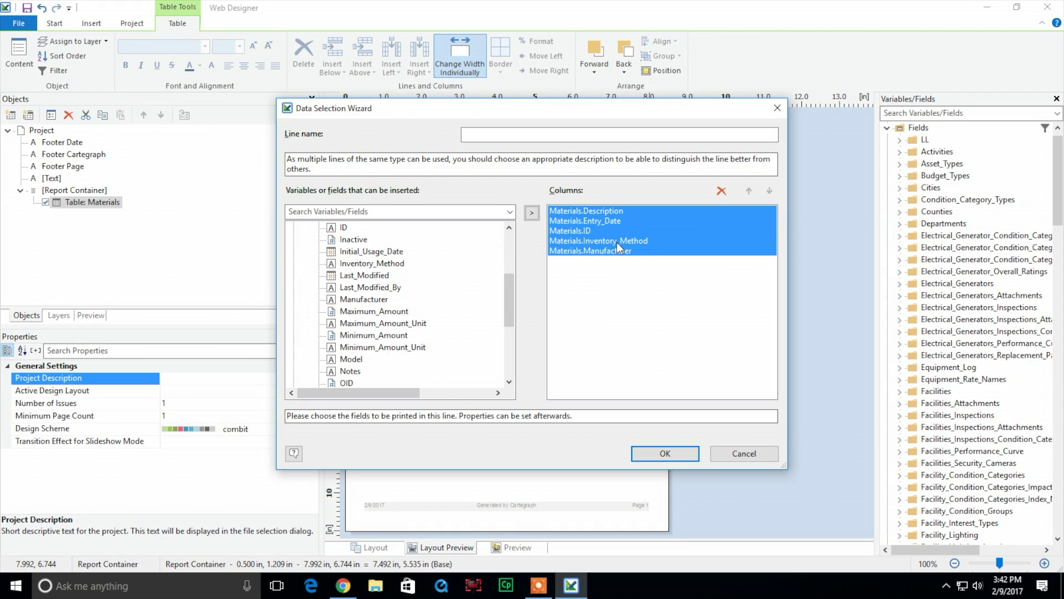
- Reorder the columns to ID, Entry_Date, Inventory_Method, Manufacturer, Description and finish the data selection
left_click(602, 232)
left_click(749, 191)
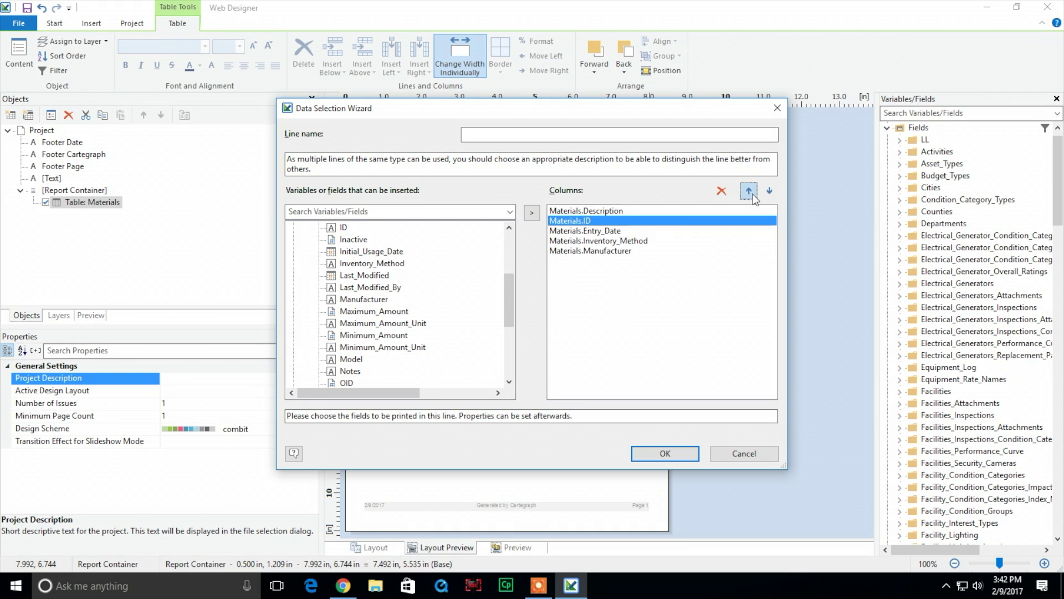
left_click(749, 191)
left_click(629, 231)
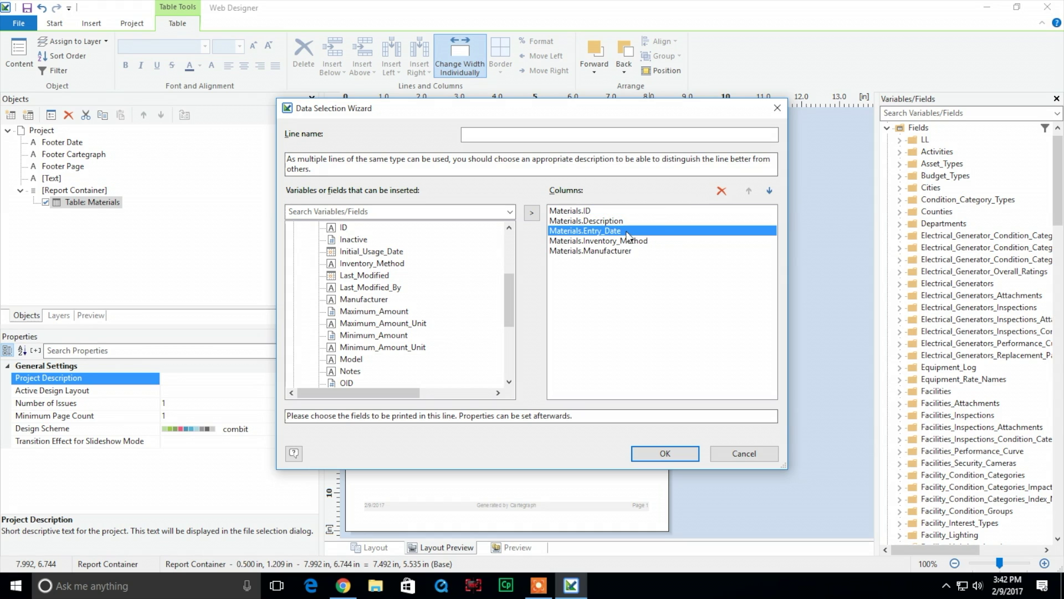
left_click(749, 191)
left_click(646, 241)
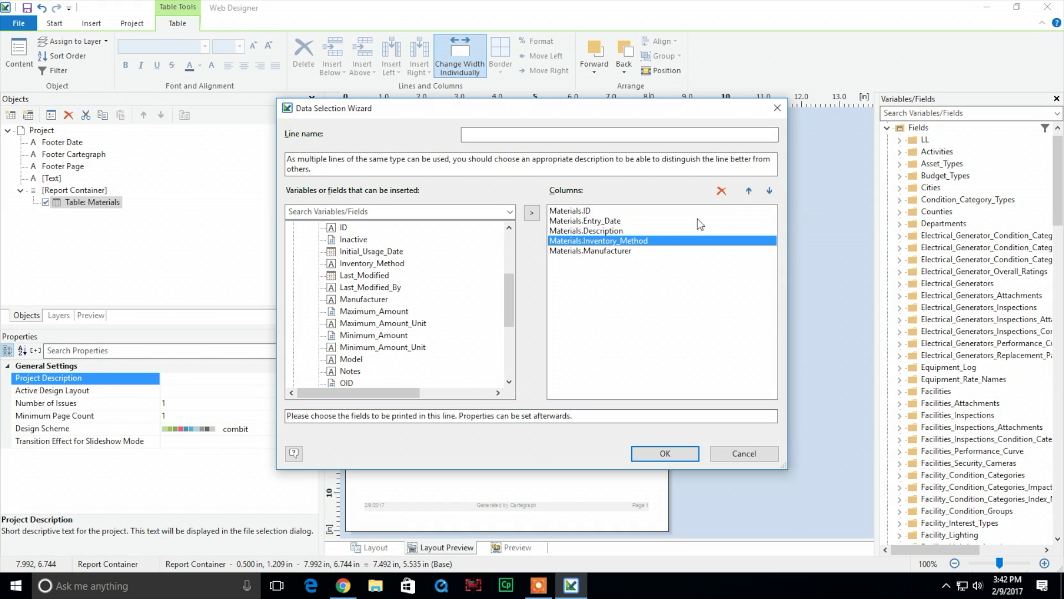
left_click(751, 195)
left_click(751, 195)
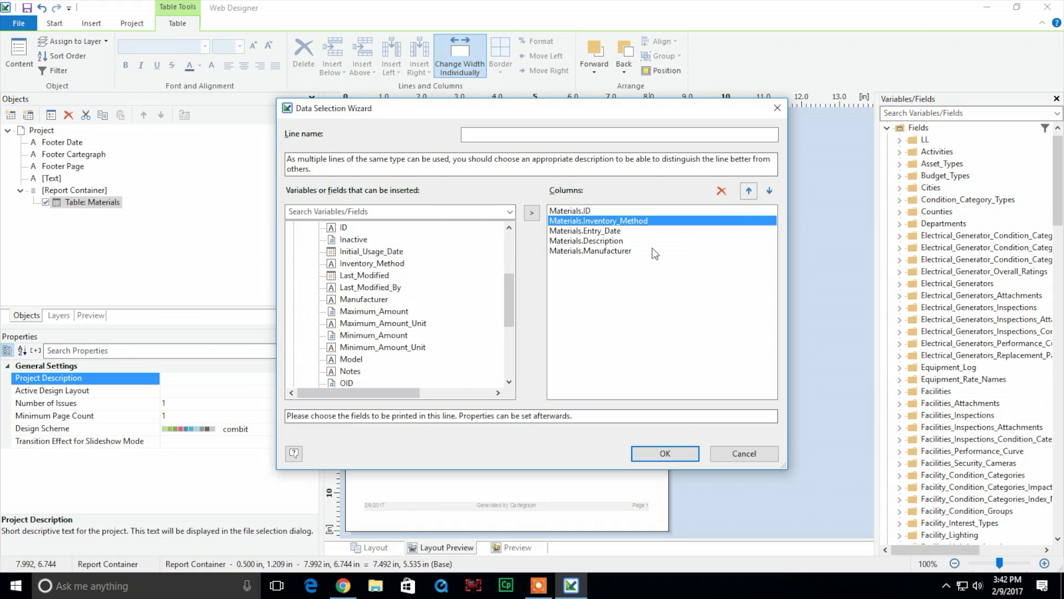
left_click(769, 192)
left_click(631, 251)
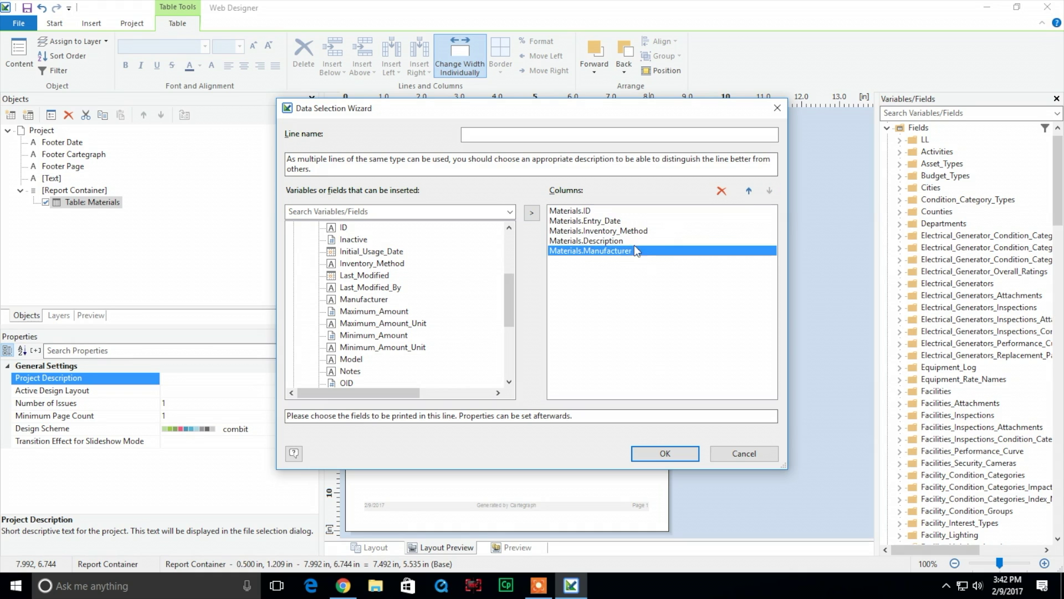
left_click(750, 194)
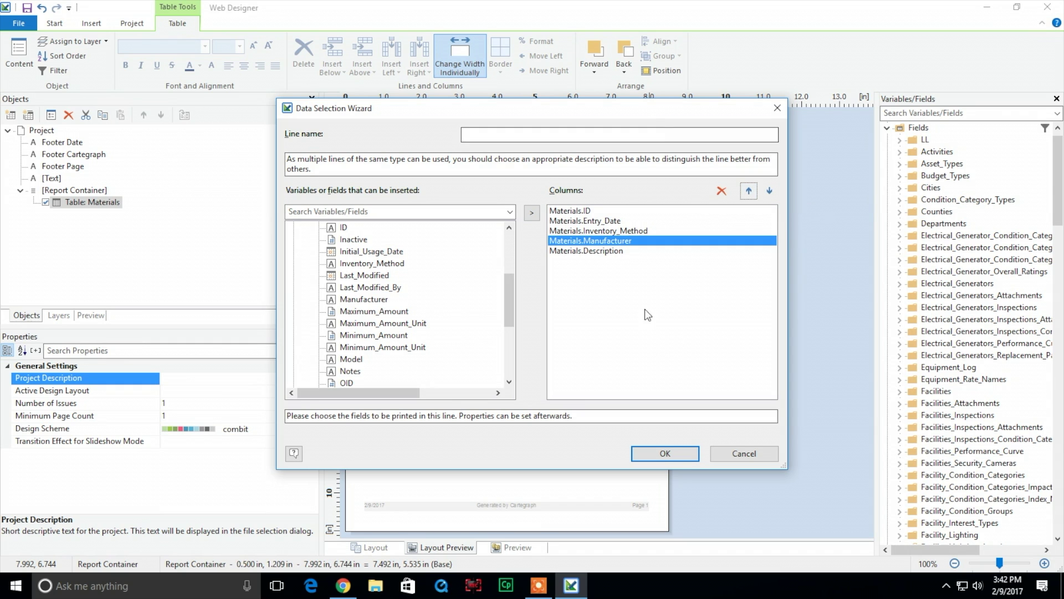
left_click(684, 454)
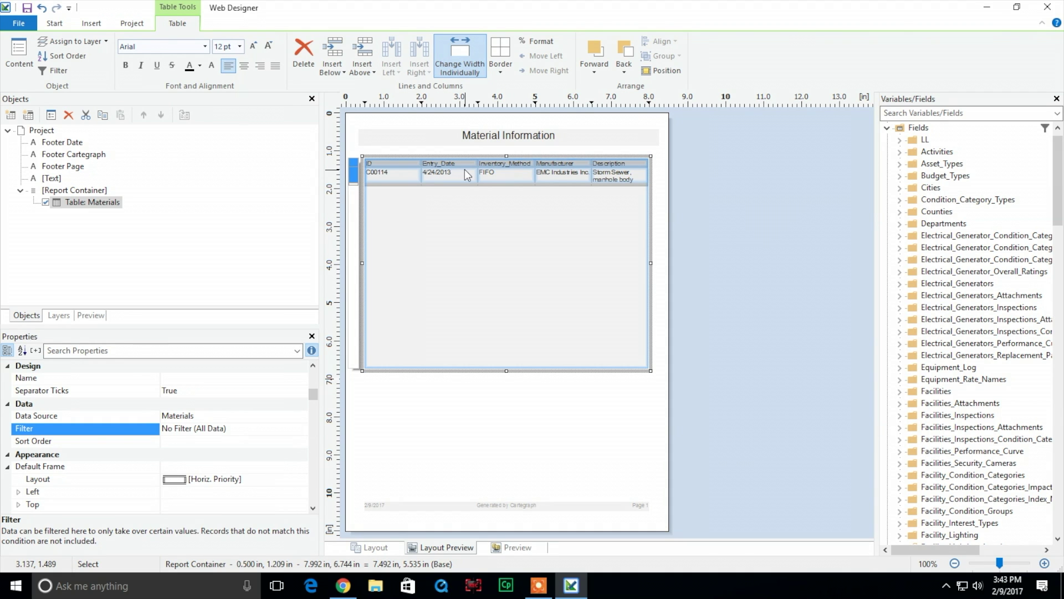
- Change the page orientation to landscape and let the objects adjust automatically to it
left_click(135, 26)
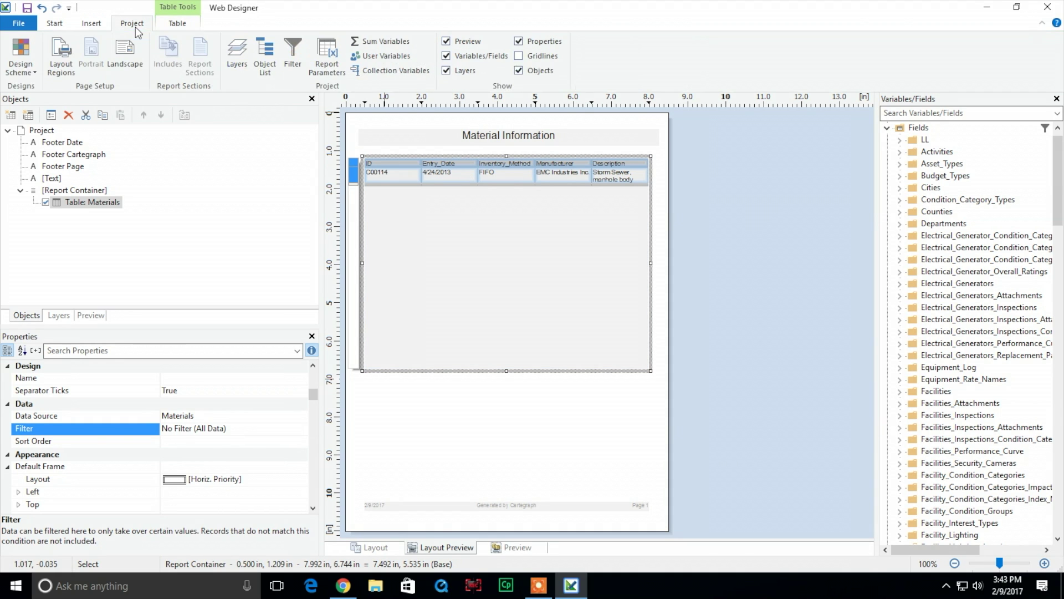
left_click(131, 58)
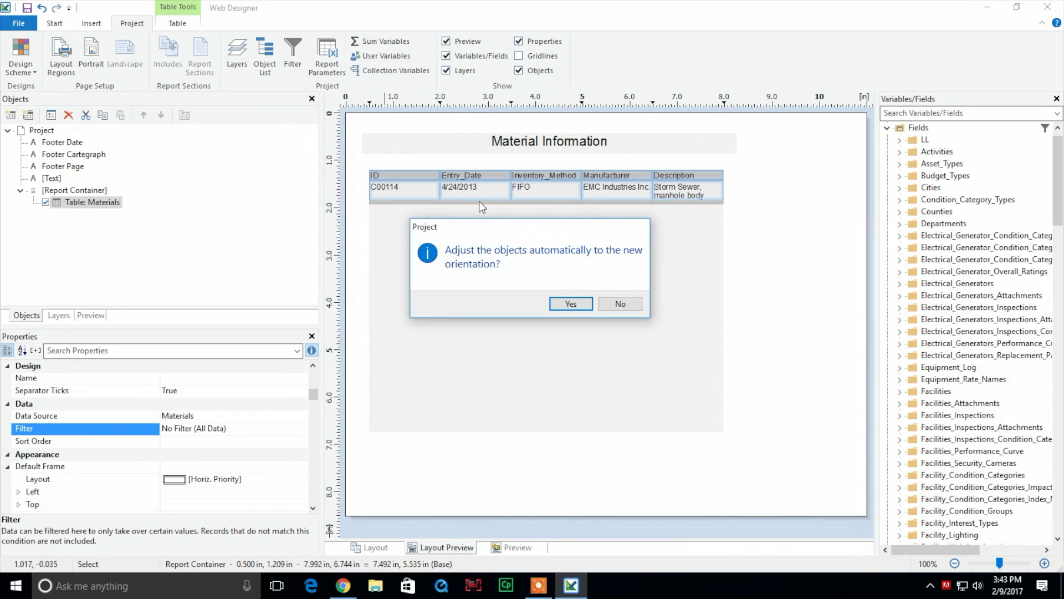
left_click(575, 304)
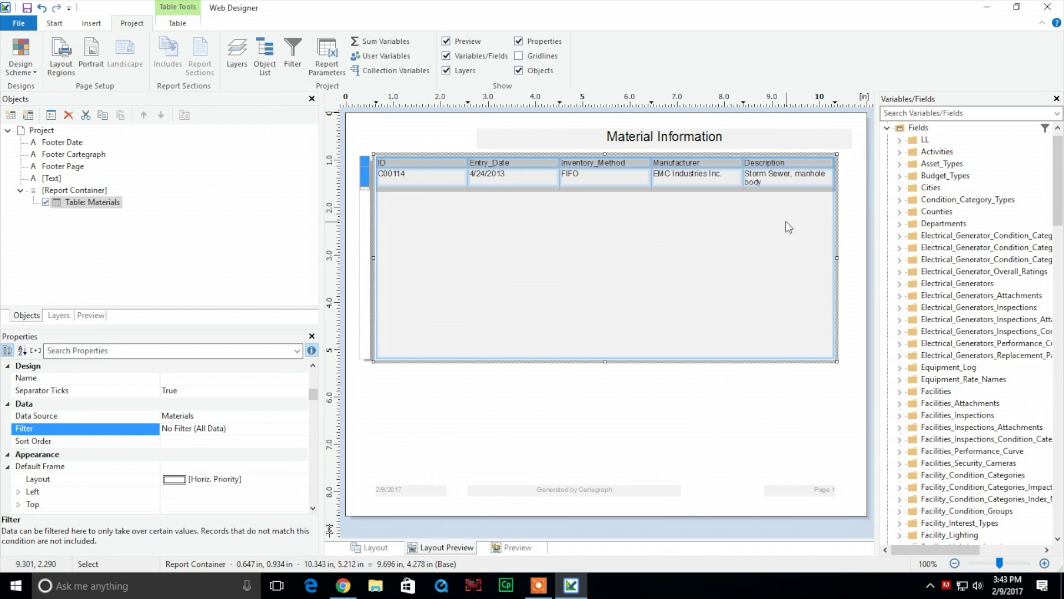
- Resize the Material Information title box to about 9.70 in wide so both its edges align with the table
left_click(685, 144)
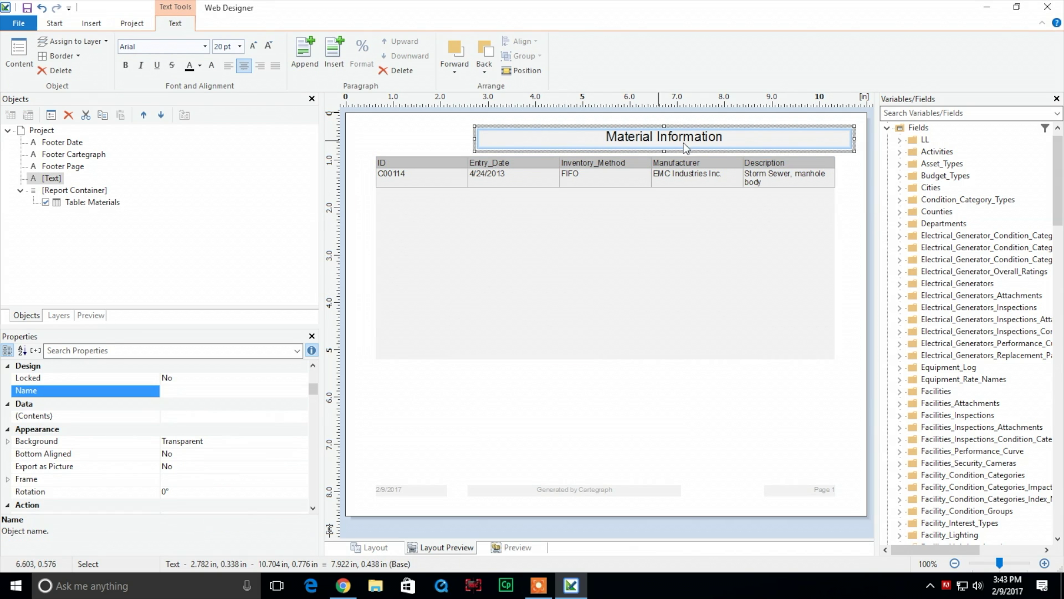
left_click_drag(475, 139, 375, 137)
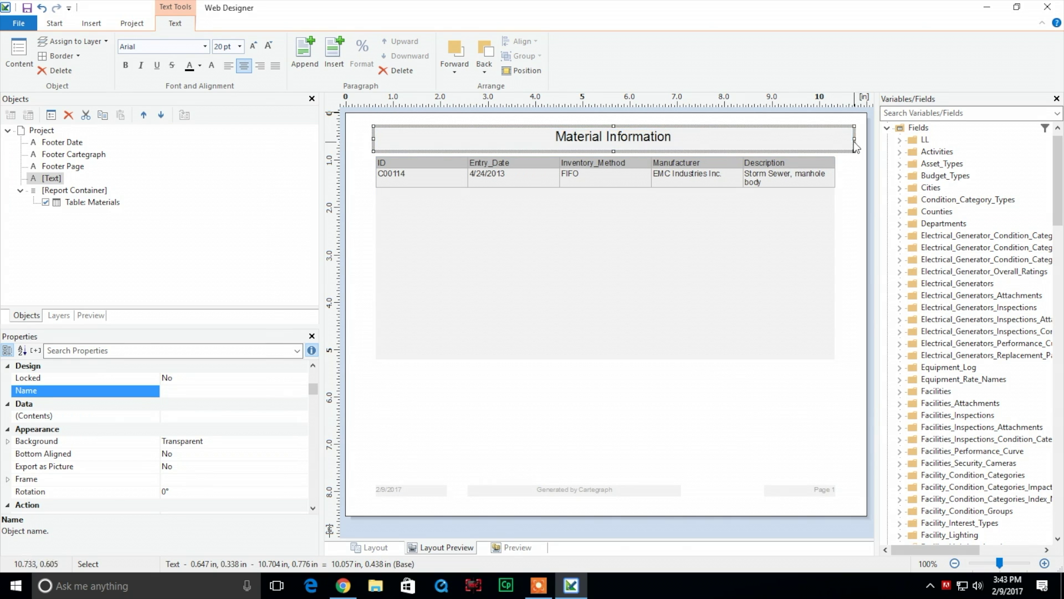
left_click_drag(854, 139, 836, 140)
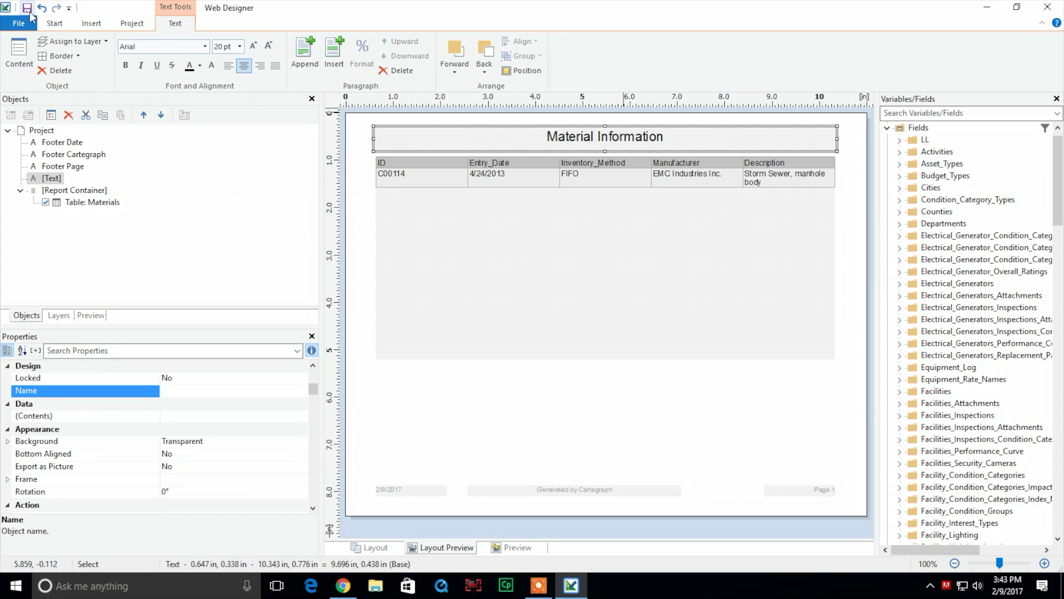
- Save the report design and refresh the Material Information report in Chrome
left_click(27, 8)
left_click(345, 585)
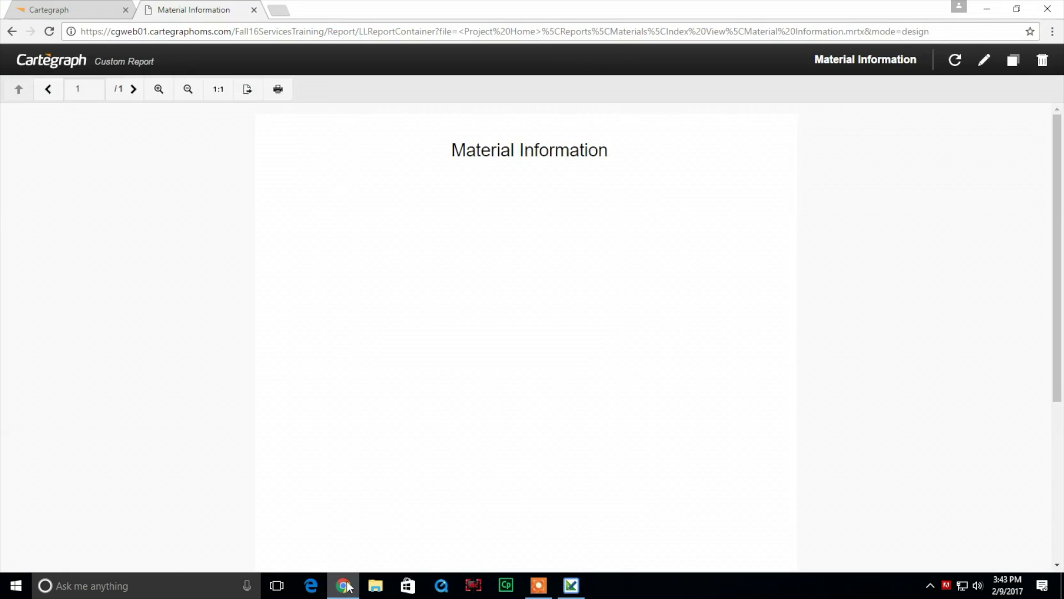
left_click(957, 64)
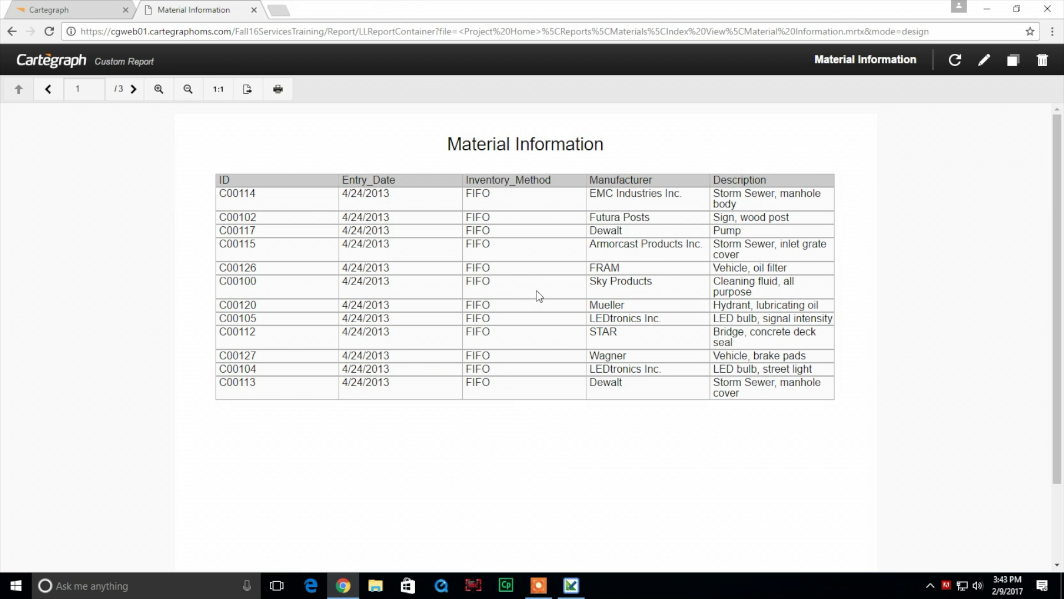
- Page through the refreshed Material Information report to its last page and return to the first page
left_click(134, 90)
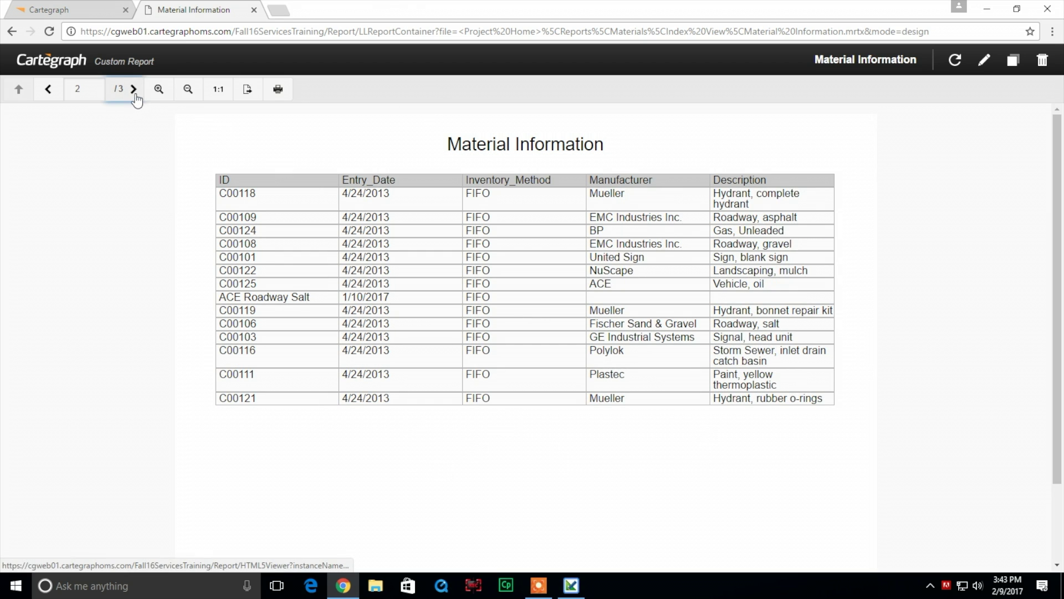
left_click(134, 90)
left_click(47, 90)
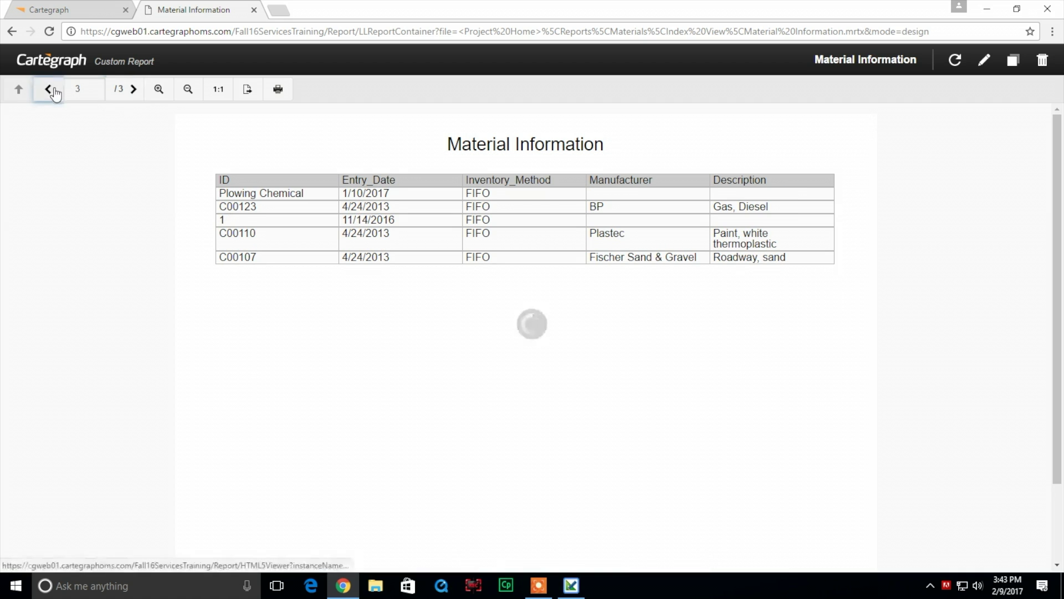
left_click(48, 92)
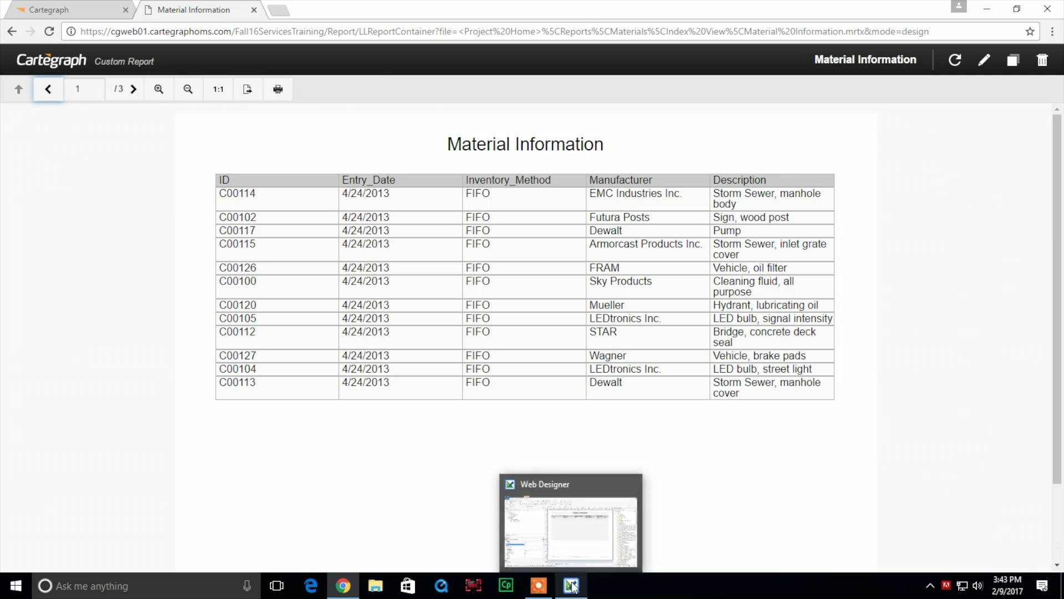
- Switch back to Web Designer and check the project's available report parameters
left_click(561, 536)
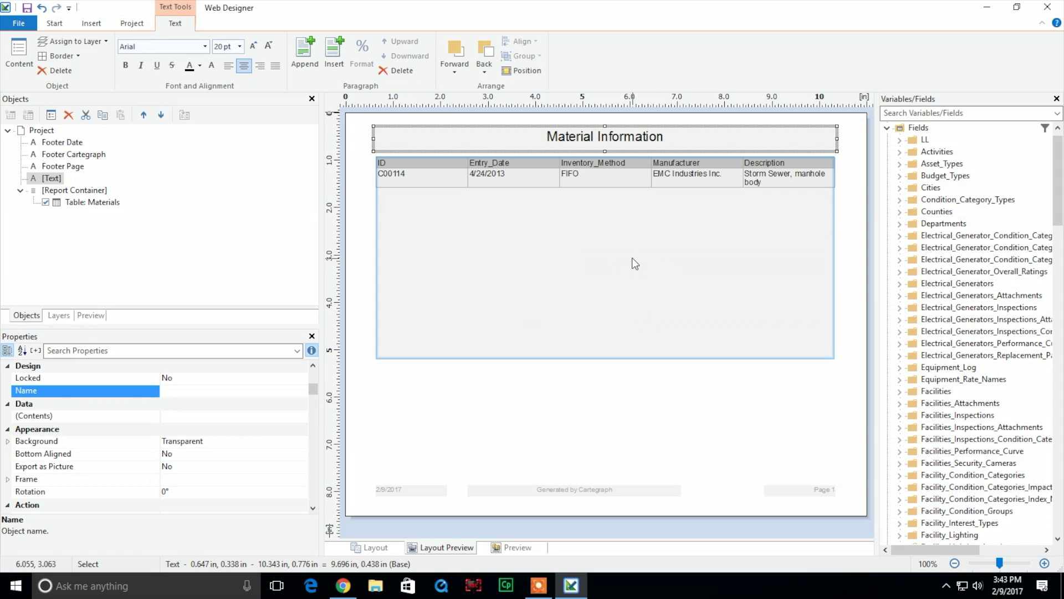
left_click(135, 22)
left_click(330, 74)
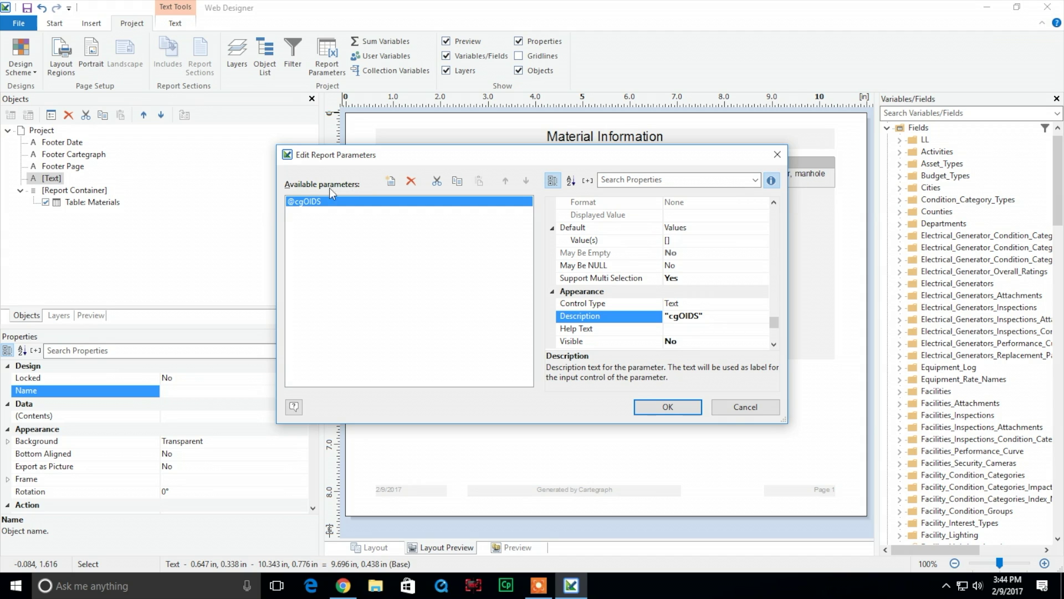
left_click(683, 412)
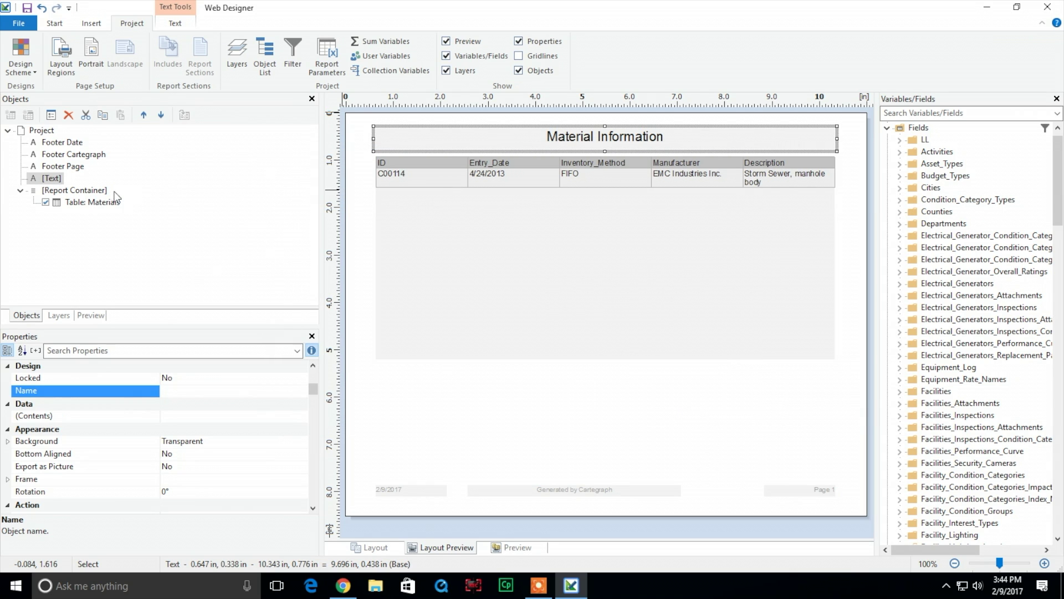
left_click(89, 202)
left_click(90, 203)
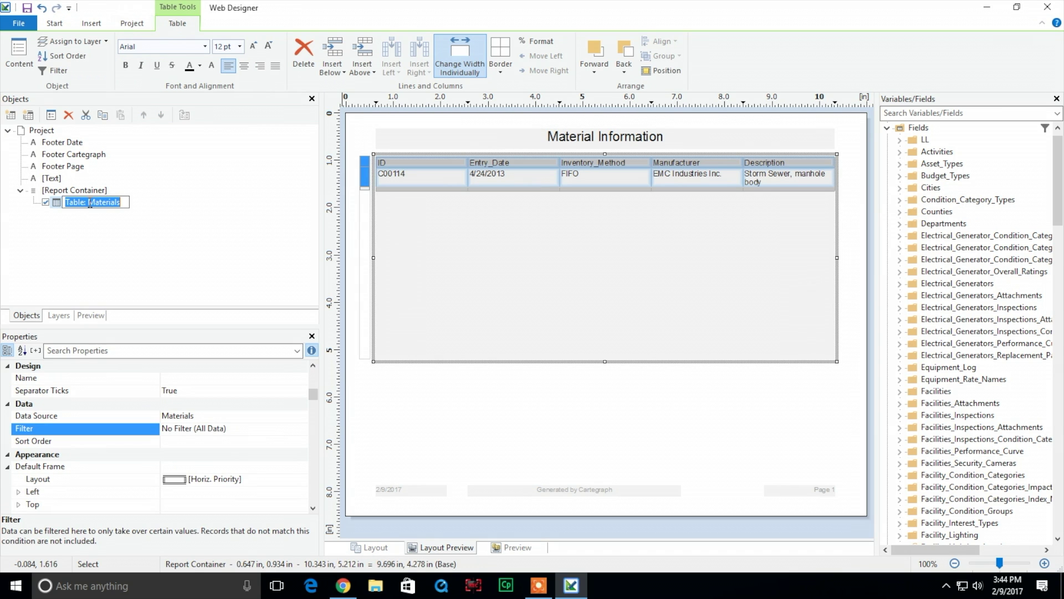
key("Escape")
left_click(118, 203)
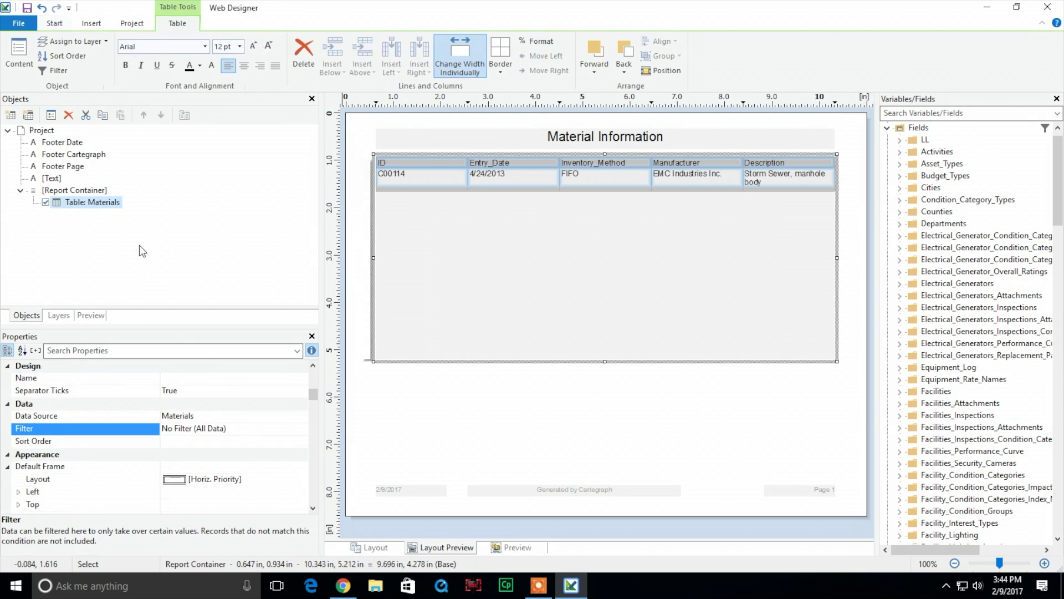
left_click(300, 432)
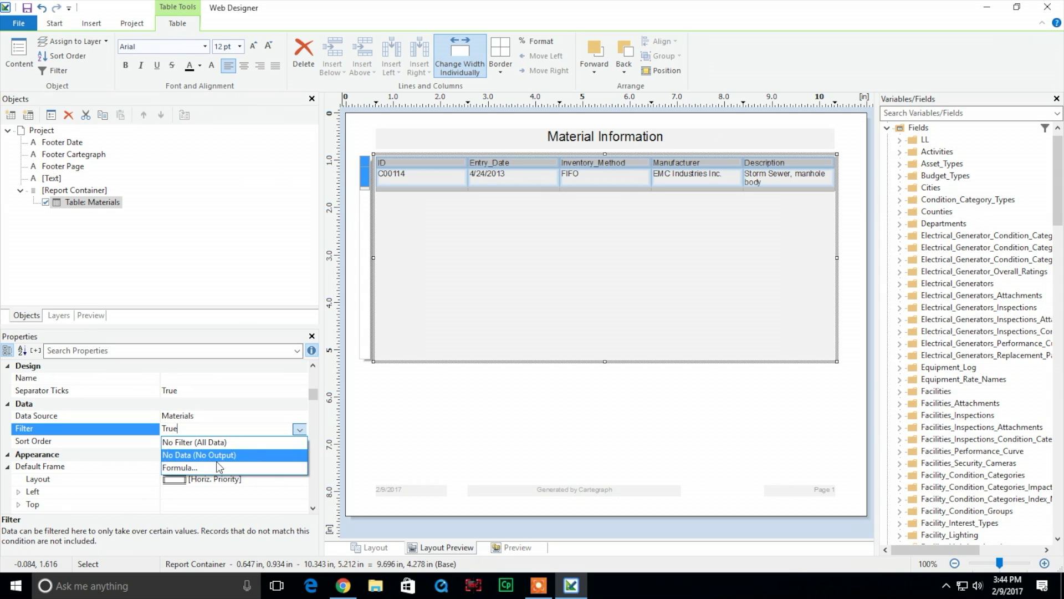
left_click(204, 467)
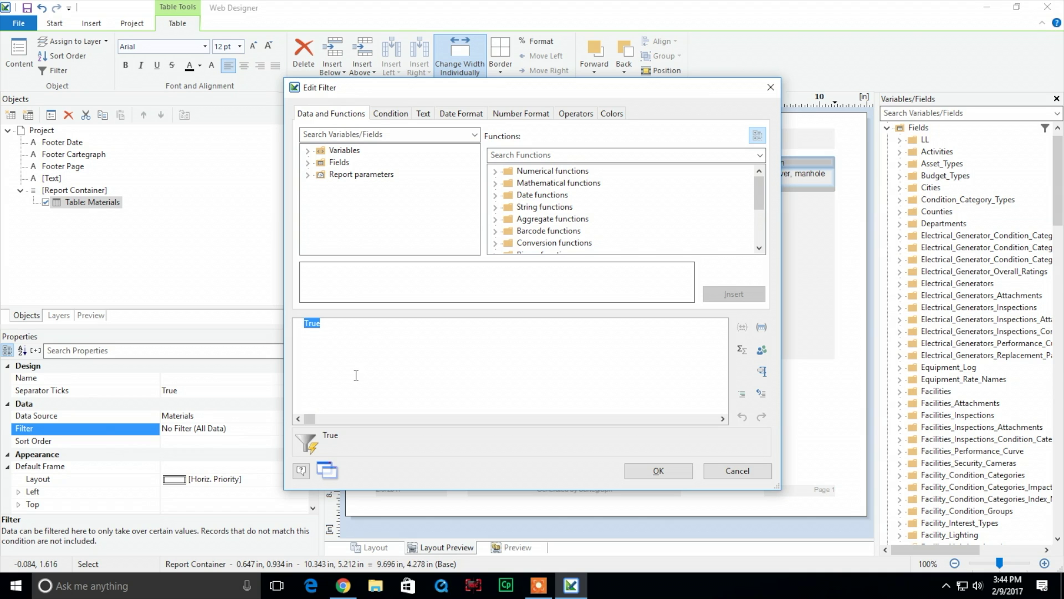
key("Delete")
type("Ma")
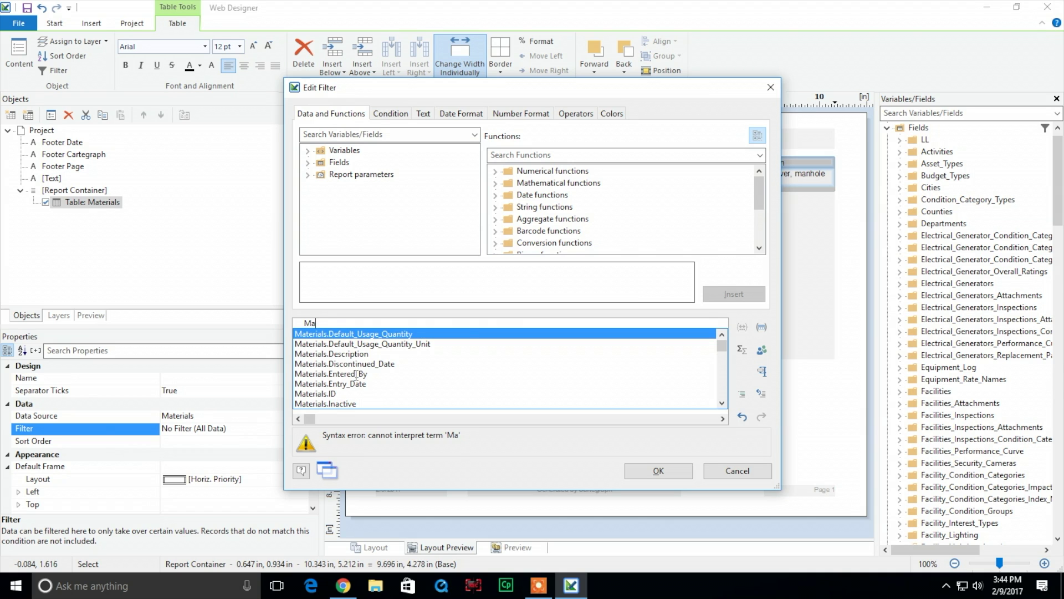
type("terials.")
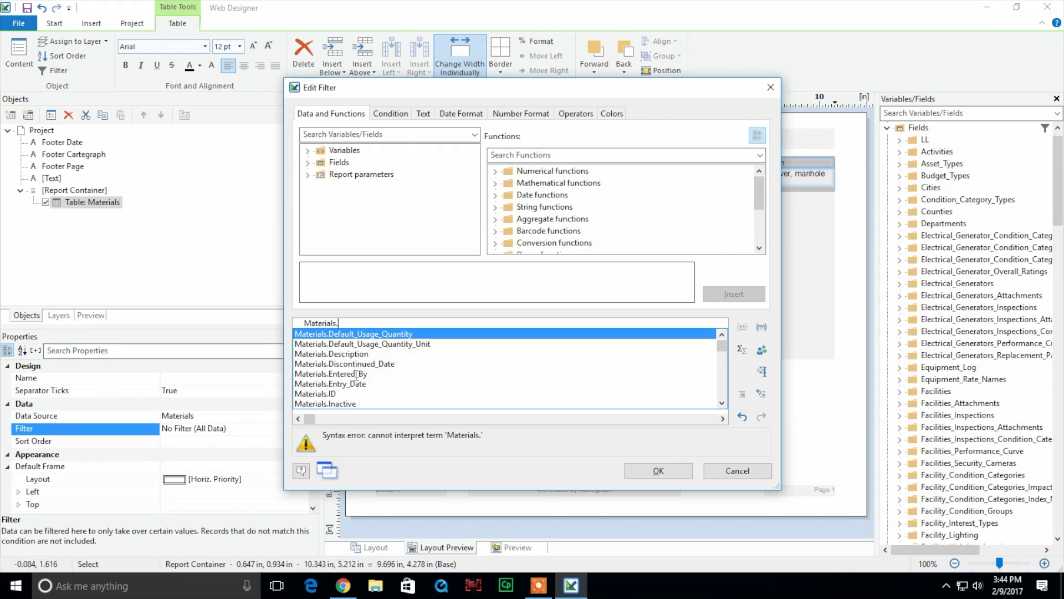
type("oid ")
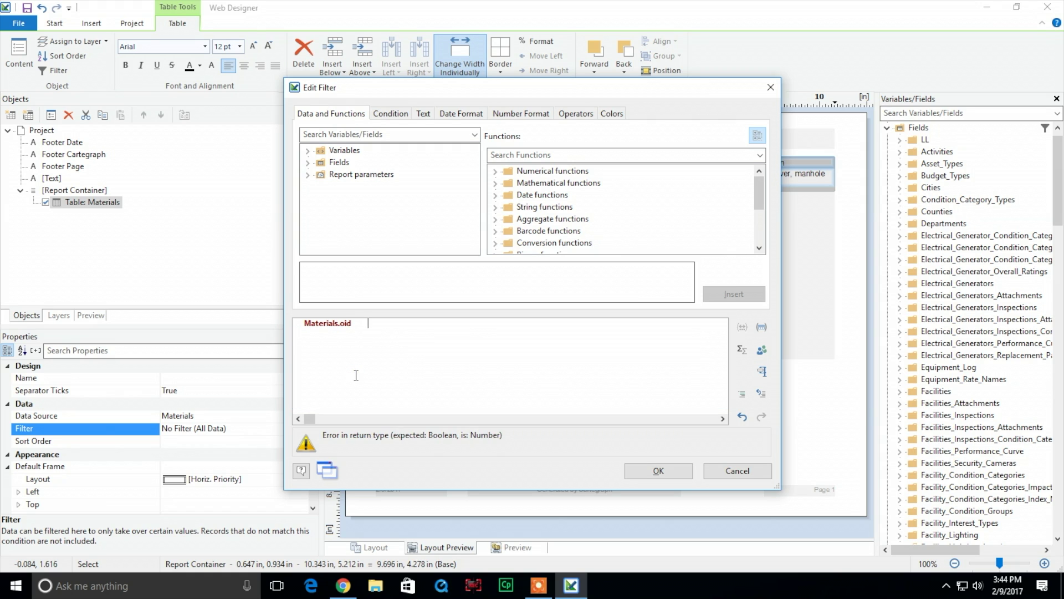
type("= @c")
key("Return")
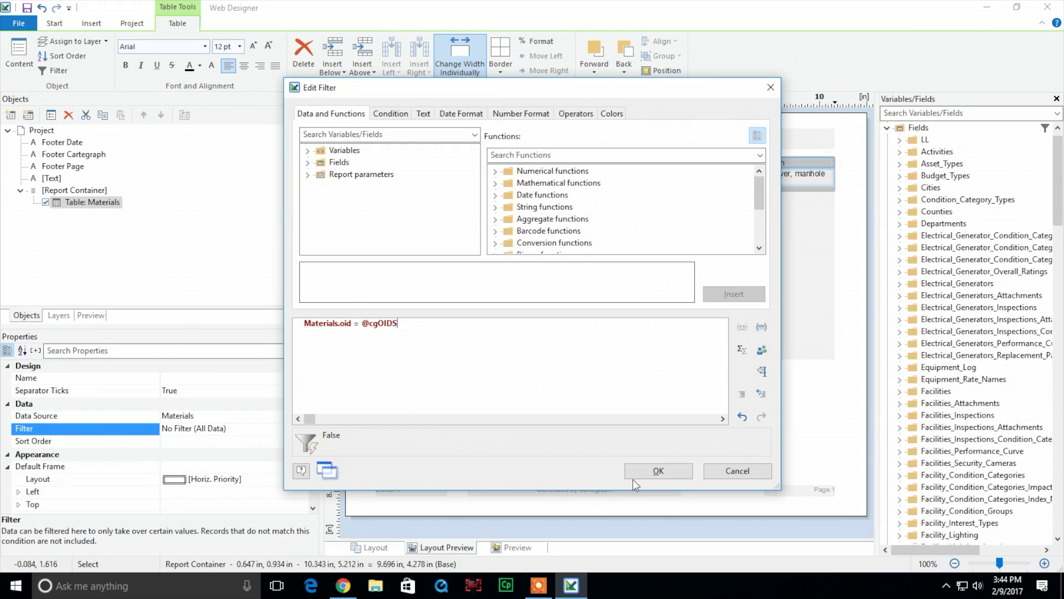
left_click(651, 474)
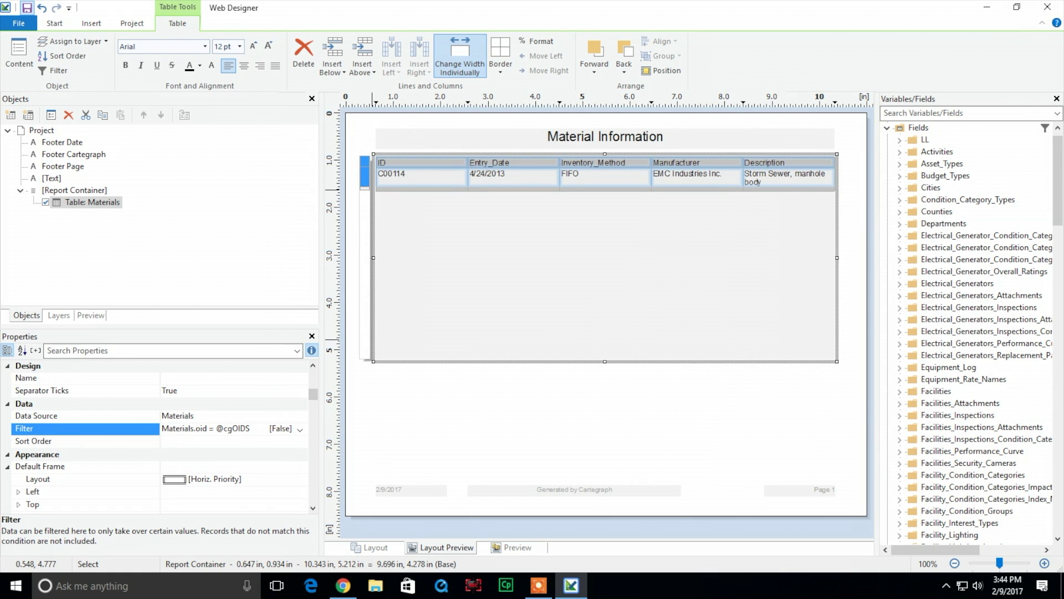
- Refresh the filtered Material Information report in Chrome, check it and close it
left_click(343, 585)
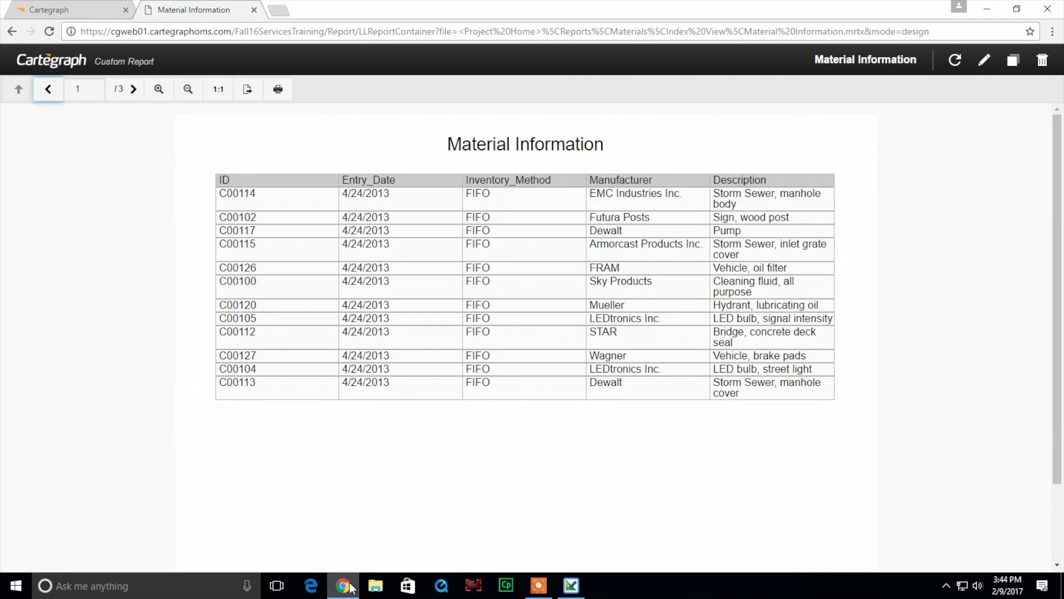
left_click(955, 61)
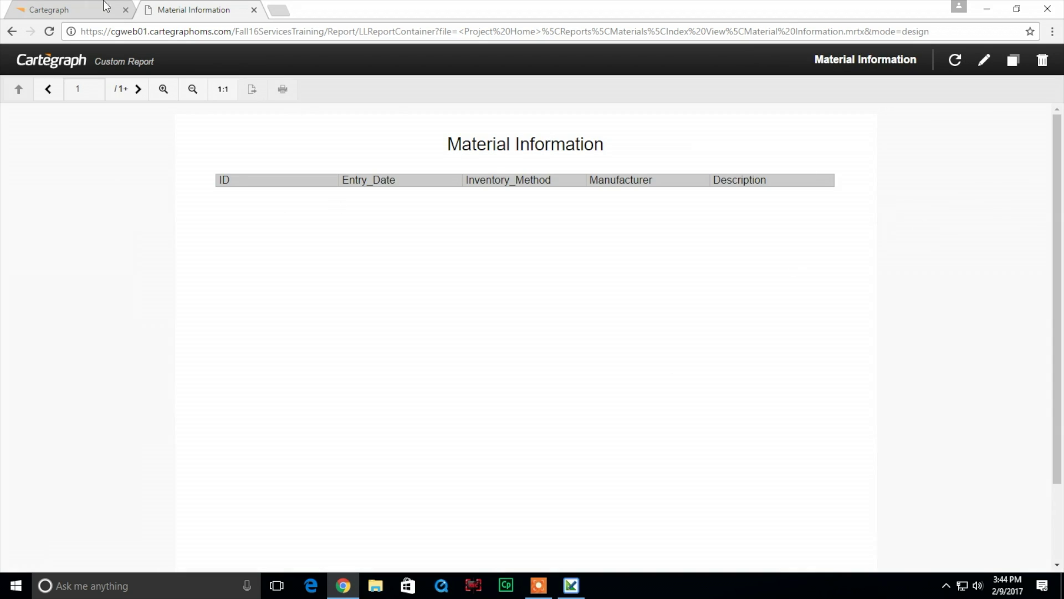
left_click(254, 10)
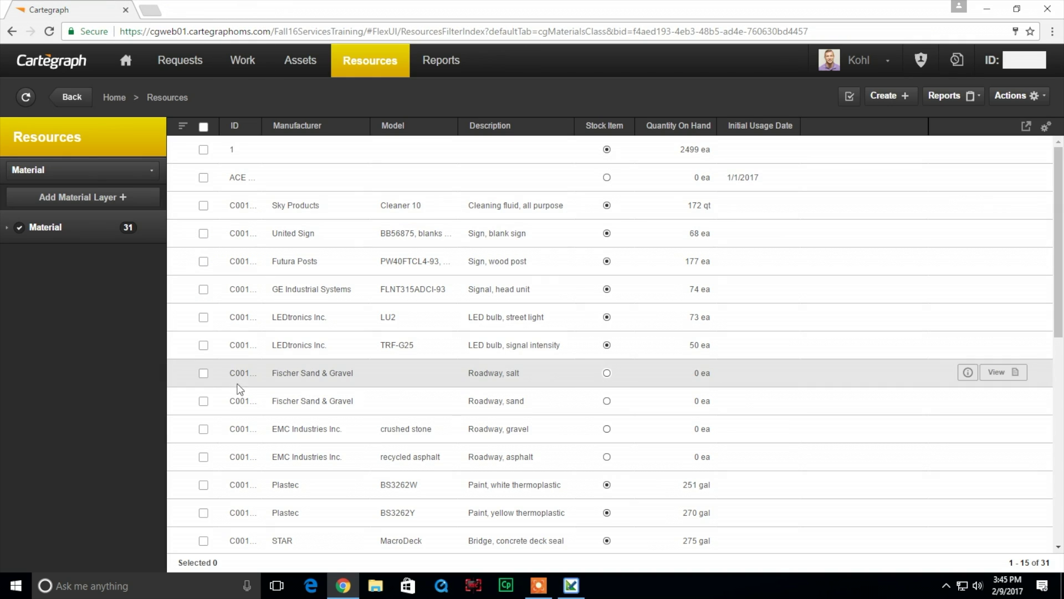
- Select the Sky Products, United Sign and Futura Posts materials and run the Material Information report for them
left_click(202, 205)
left_click(204, 234)
left_click(204, 262)
left_click(939, 103)
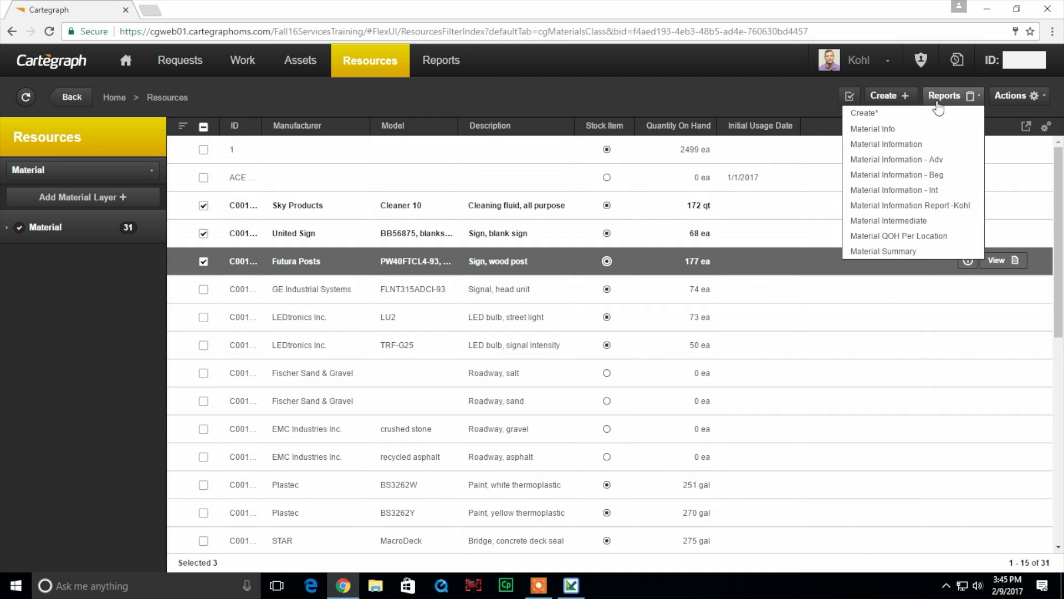
left_click(904, 144)
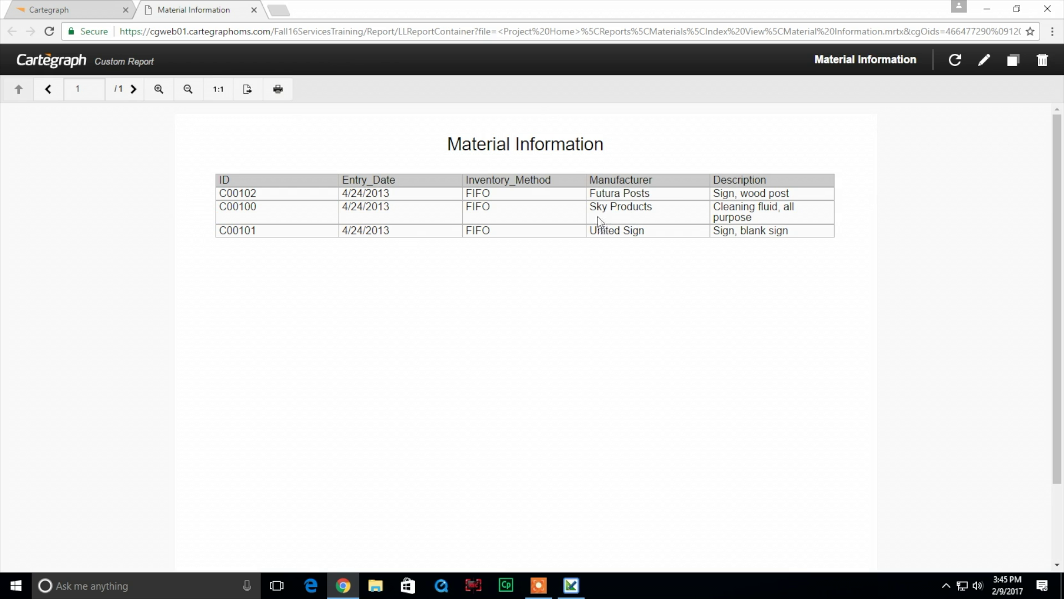
- In Web Designer, move the report container down about 1.3 in and draw a picture object about 9.67 by 0.62 in below the title
left_click(571, 586)
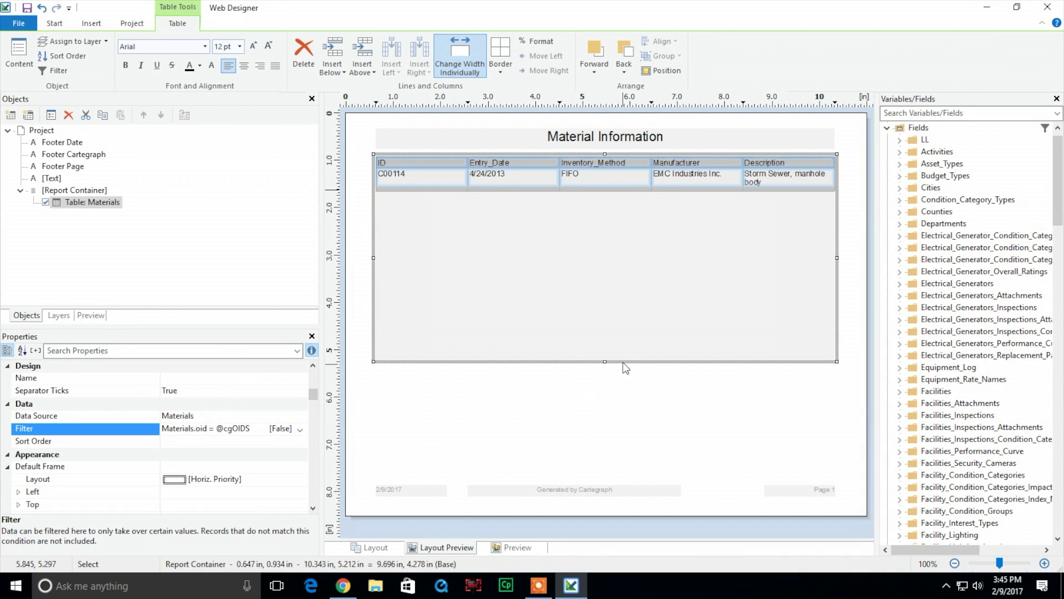
left_click_drag(599, 268, 597, 324)
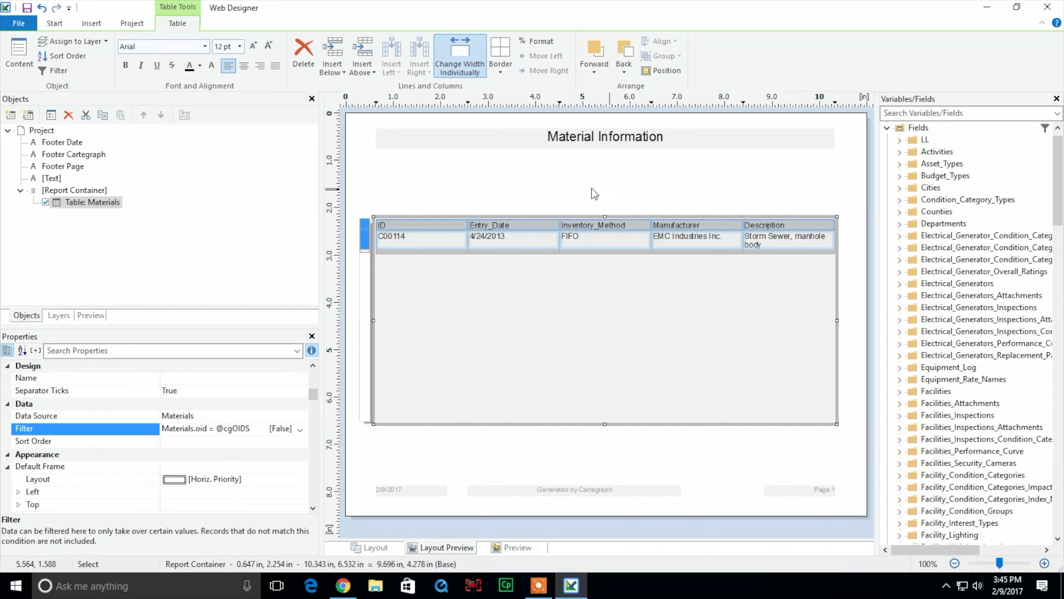
left_click(104, 23)
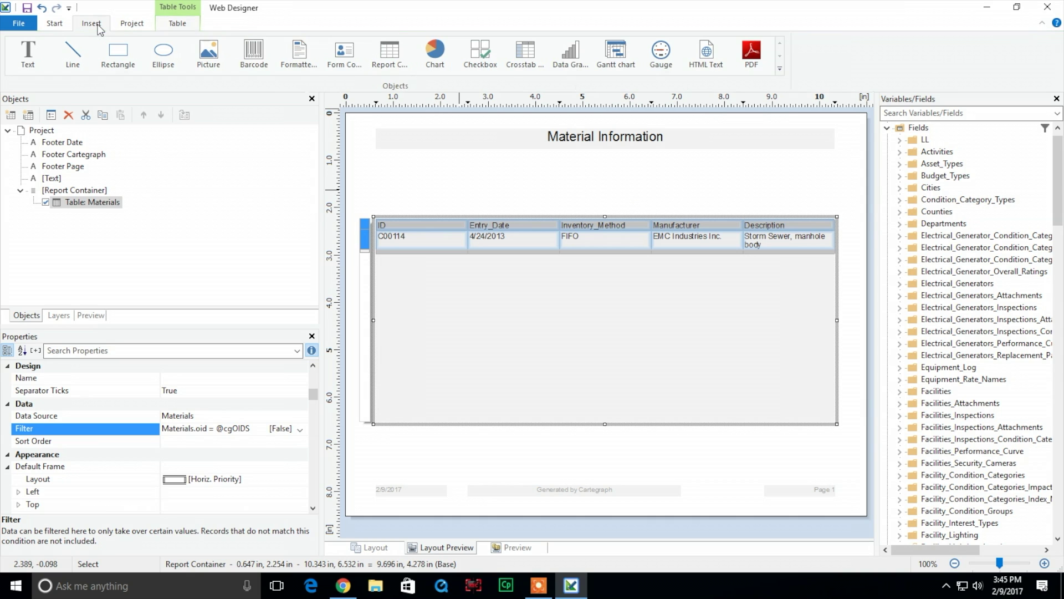
left_click(205, 55)
left_click_drag(377, 161, 834, 189)
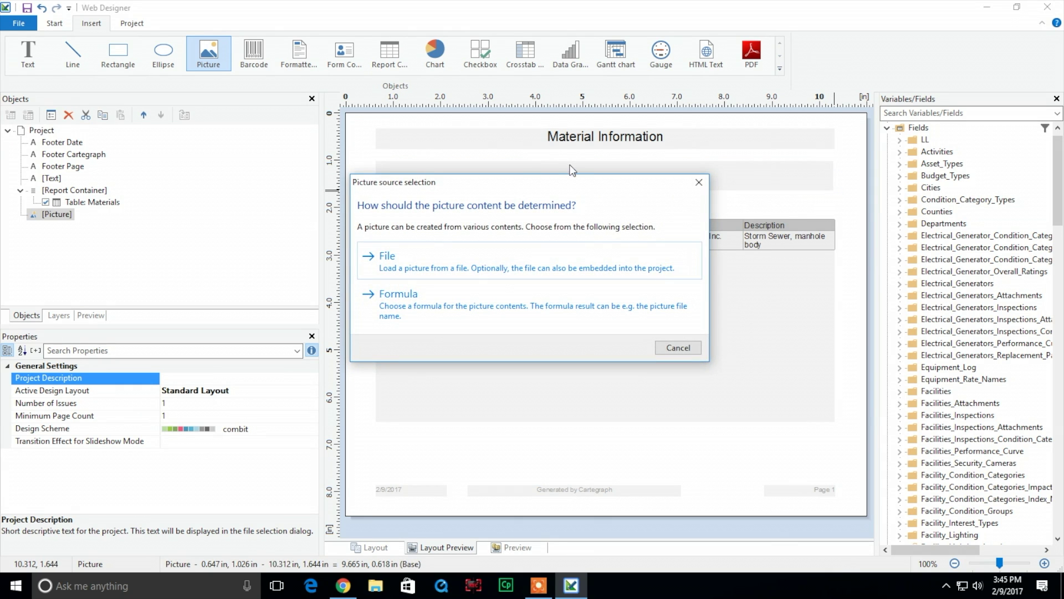
- Load the picture content from the logo file on the Desktop
left_click(438, 265)
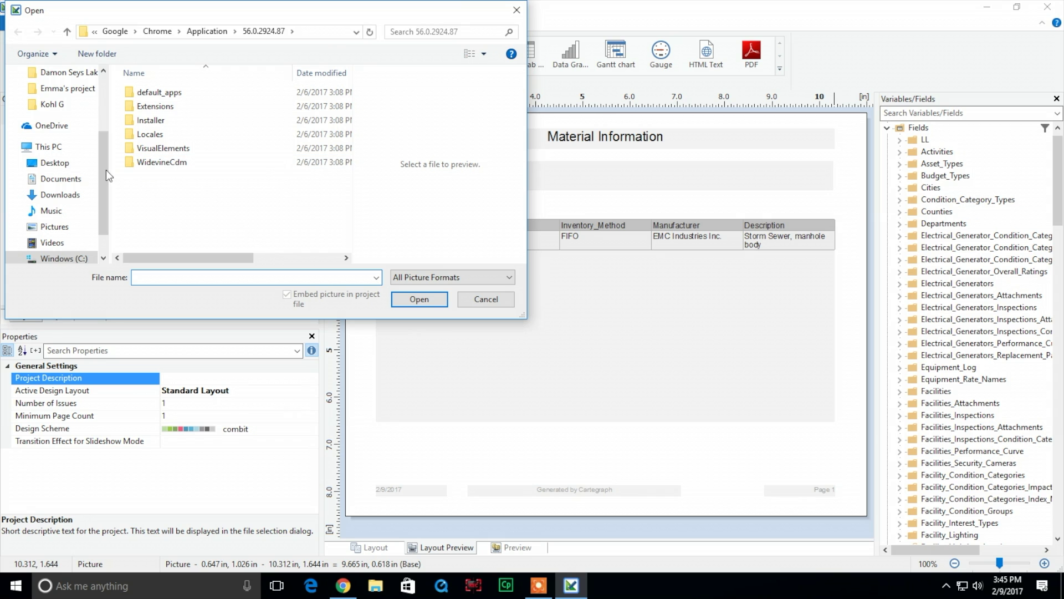
left_click(82, 162)
left_click_drag(348, 161, 354, 217)
left_click(227, 239)
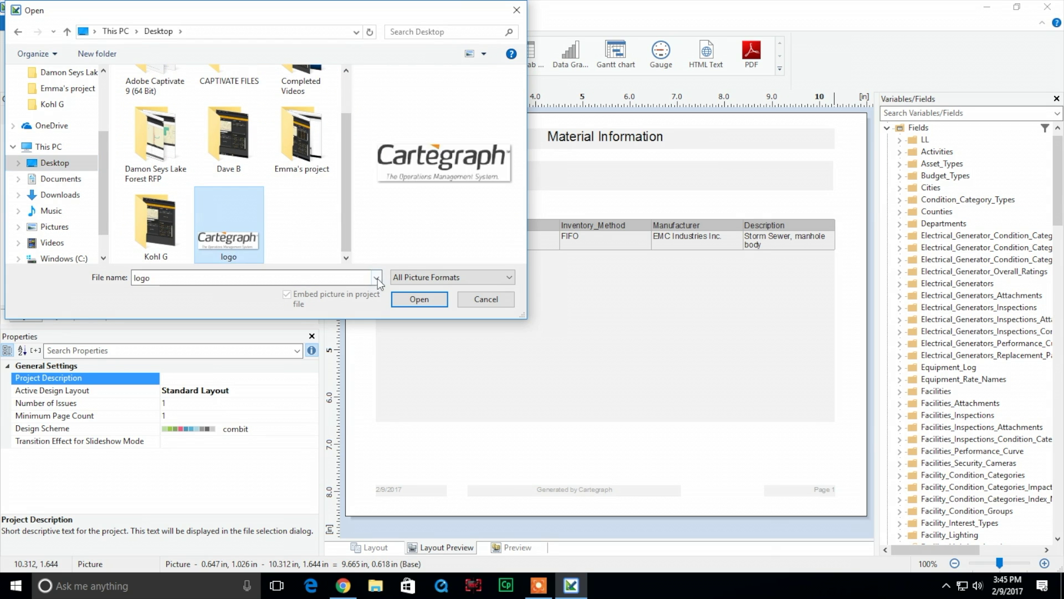
left_click(416, 299)
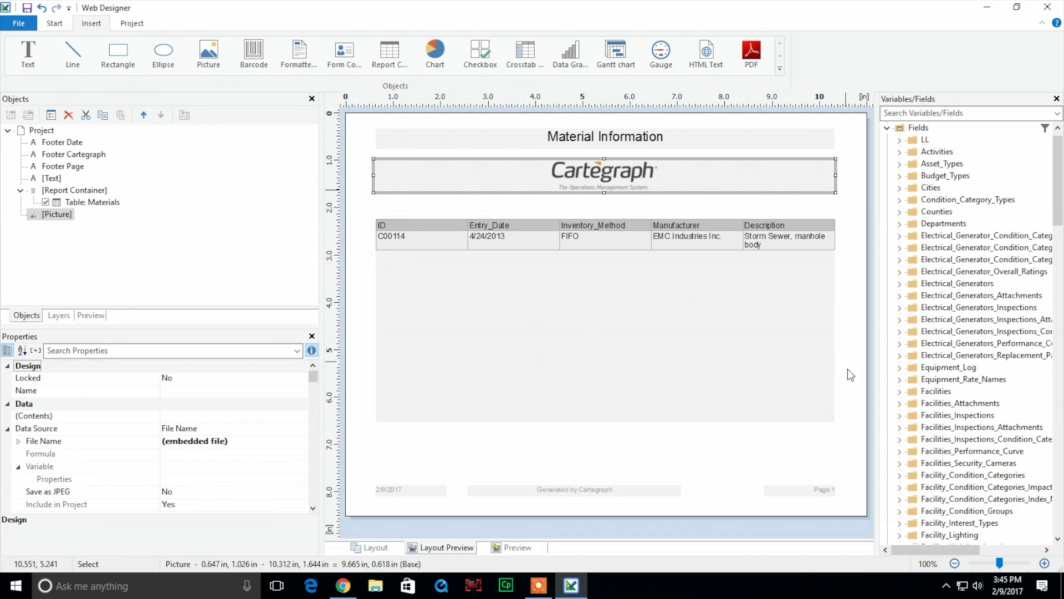
- Save the report with its logo and refresh it in Chrome to check the layout
left_click(807, 475)
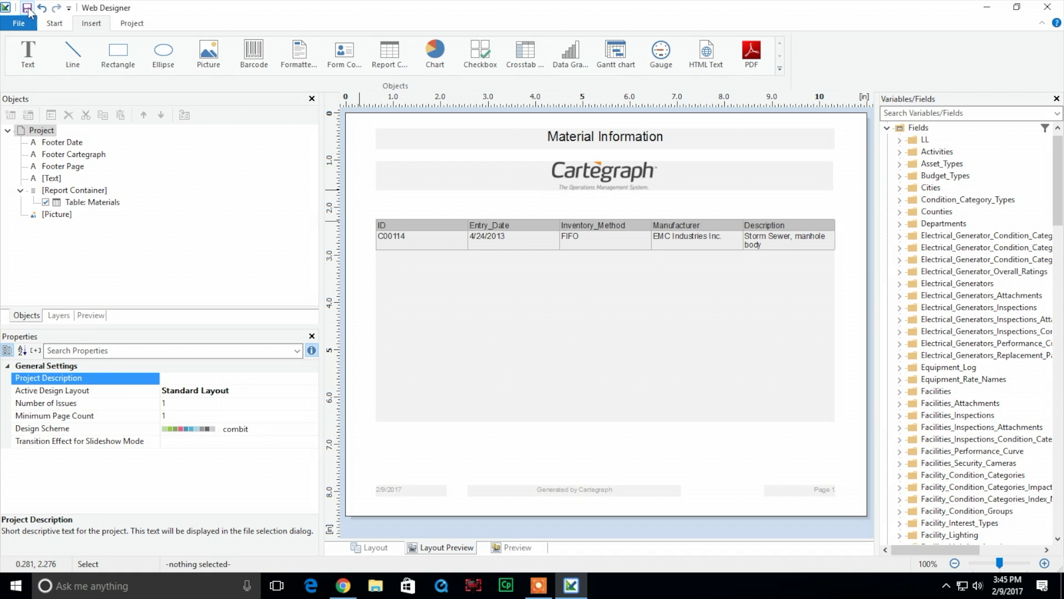
left_click(343, 585)
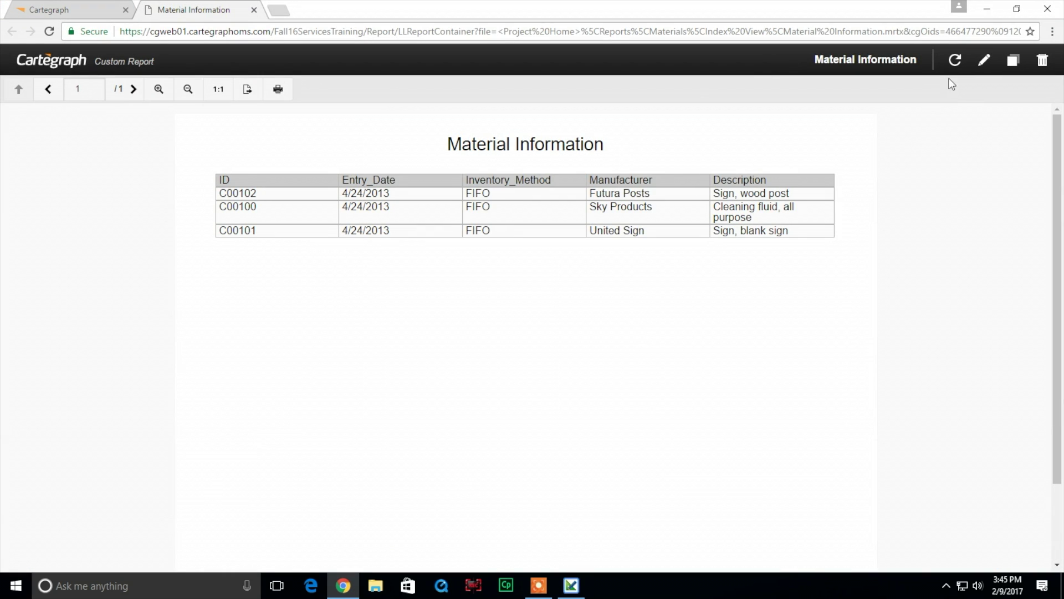
left_click(956, 61)
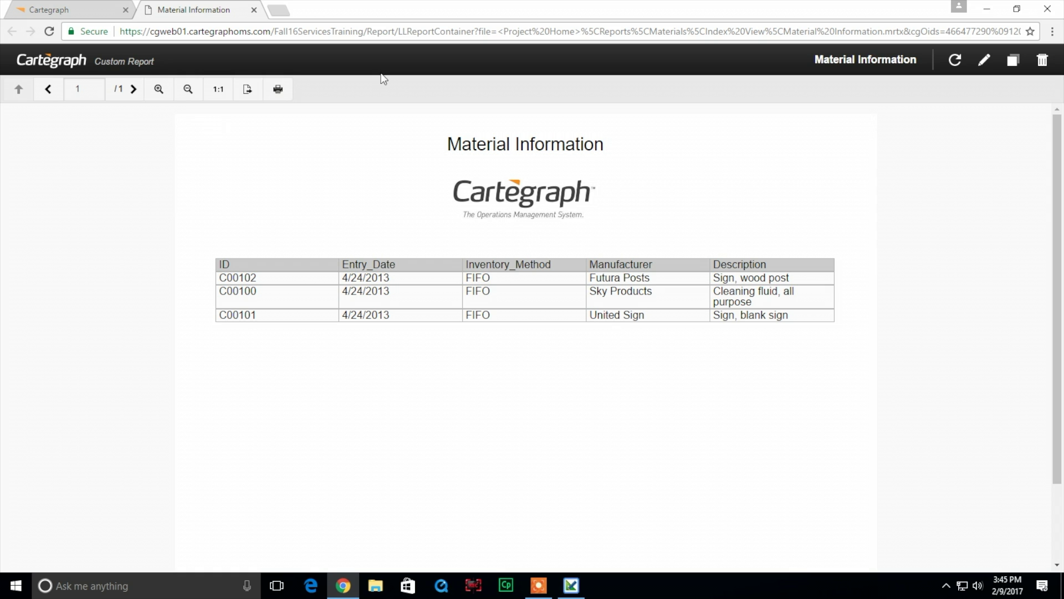
- In Web Designer, set the Materials table's sort order to EntryDate [+]
left_click(580, 594)
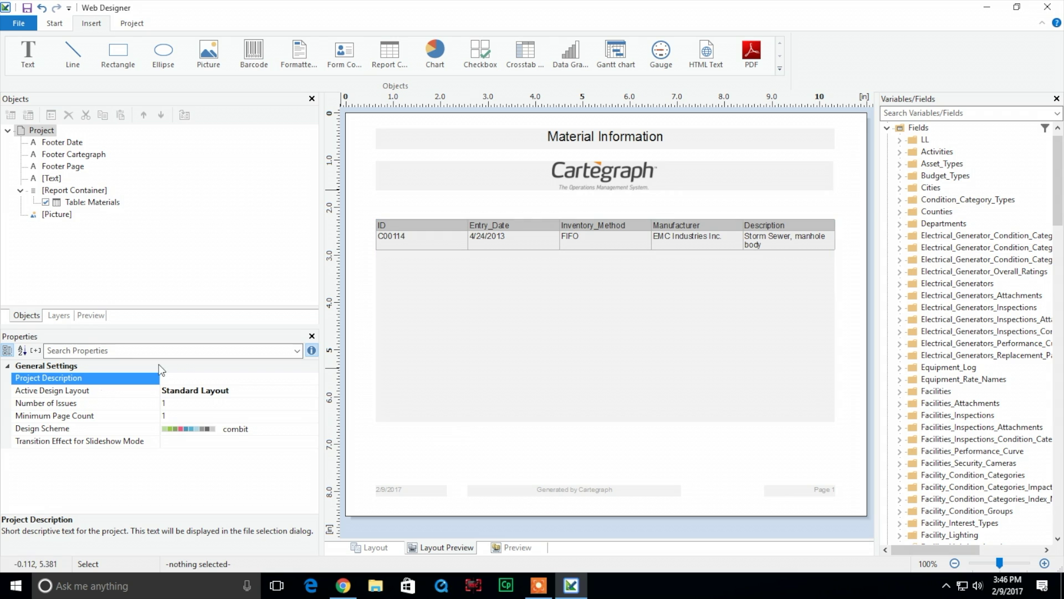
left_click(92, 202)
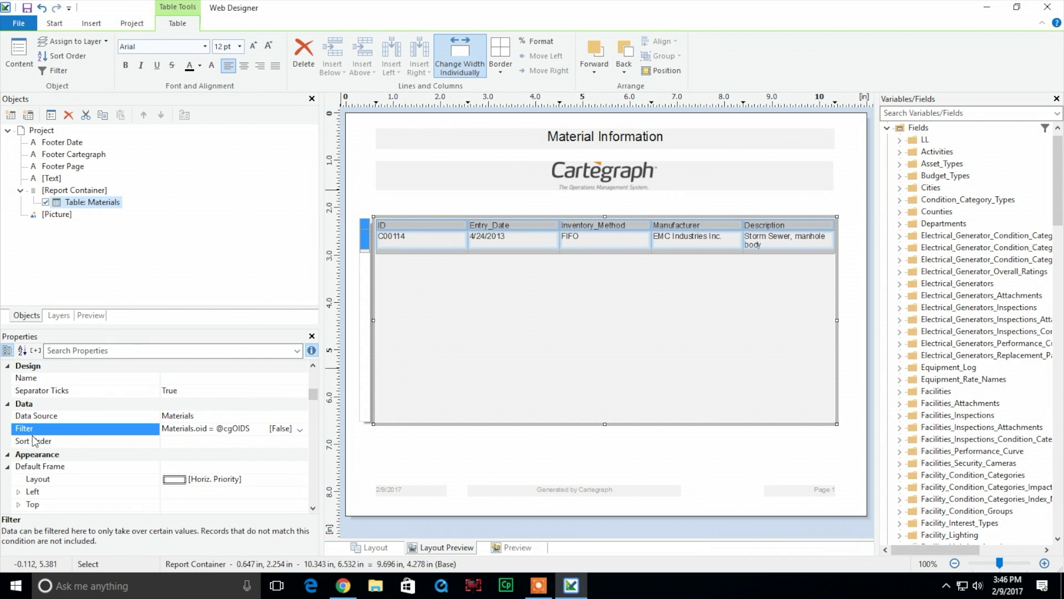
left_click(176, 444)
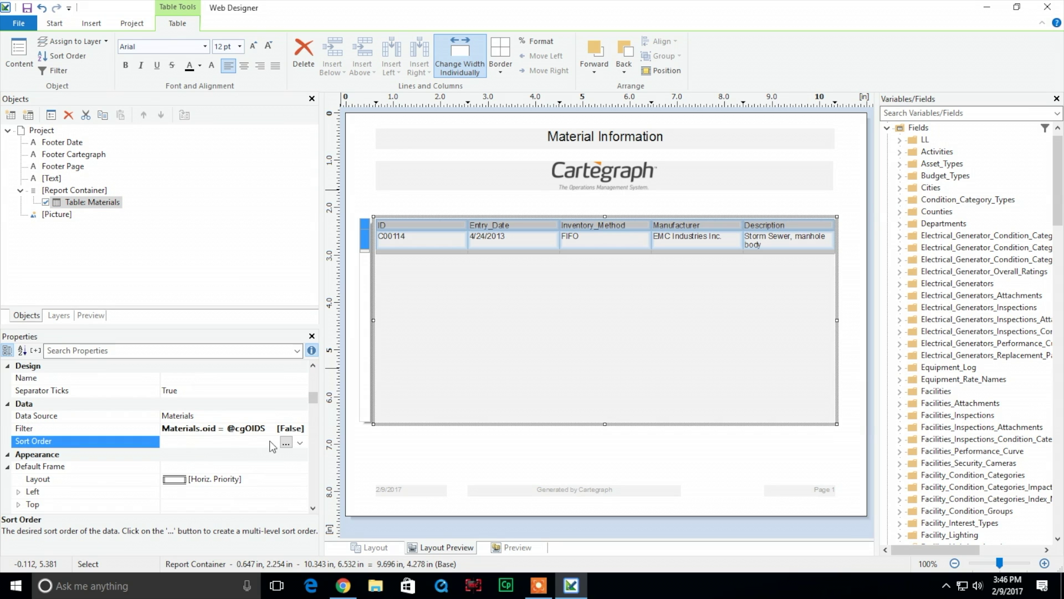
left_click(285, 443)
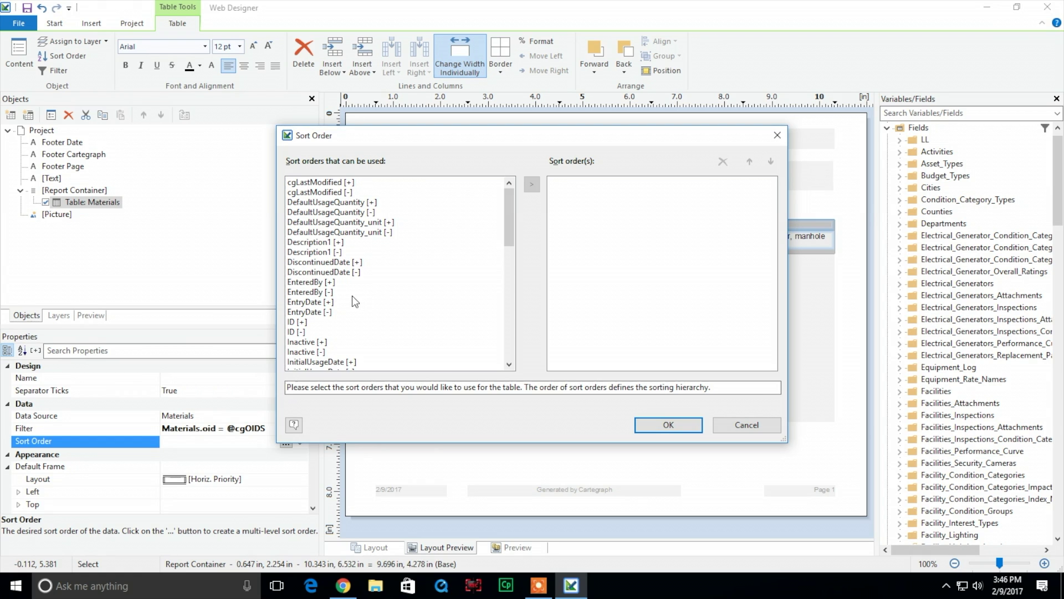
double_click(328, 301)
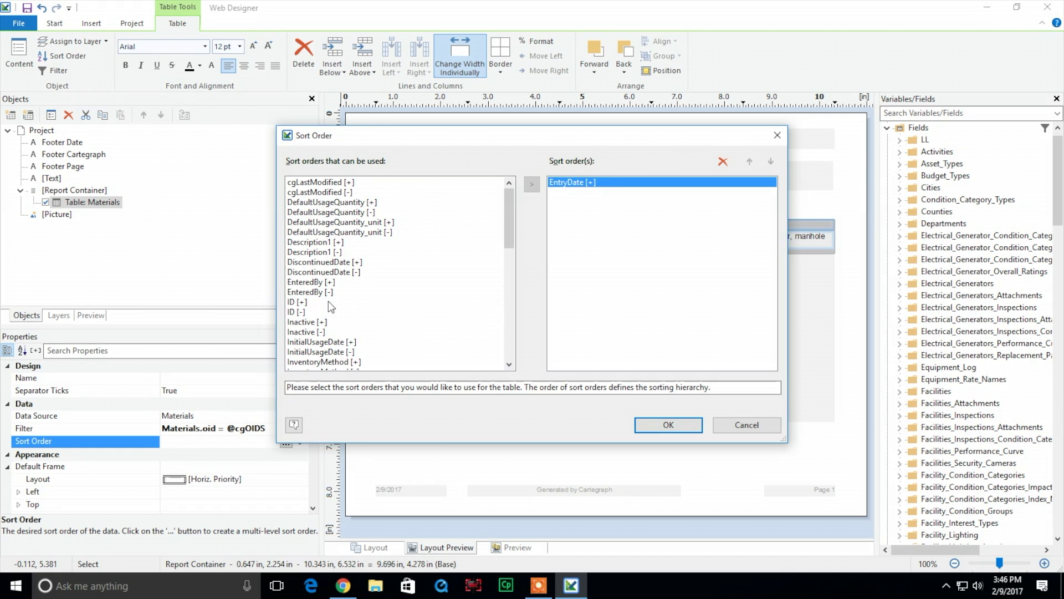
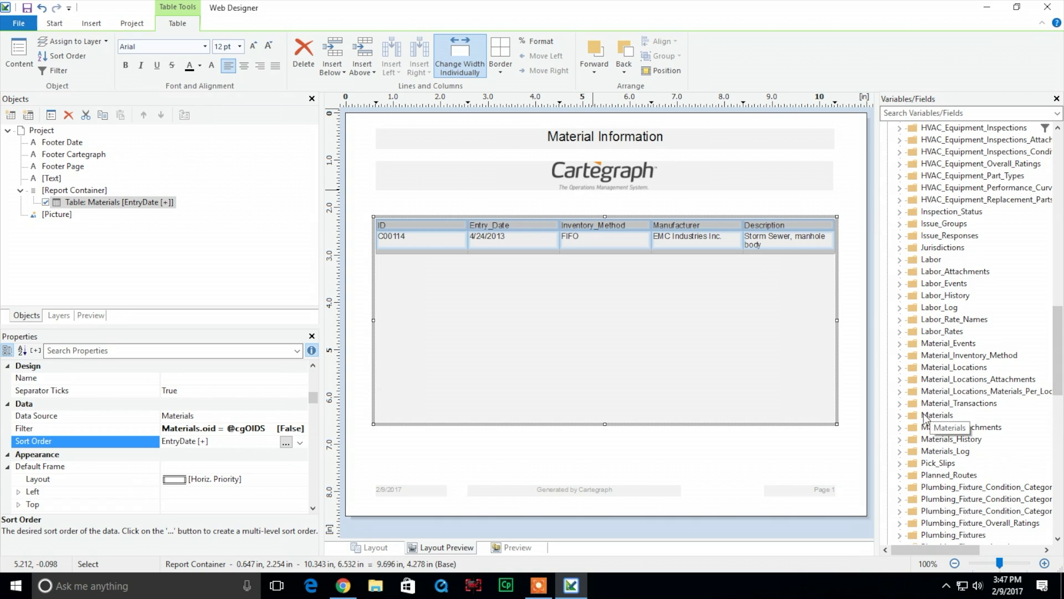
- Add the Materials Quantity_On_Hand field as a column before Description, reducing the columns to fit the printable area
left_click(900, 415)
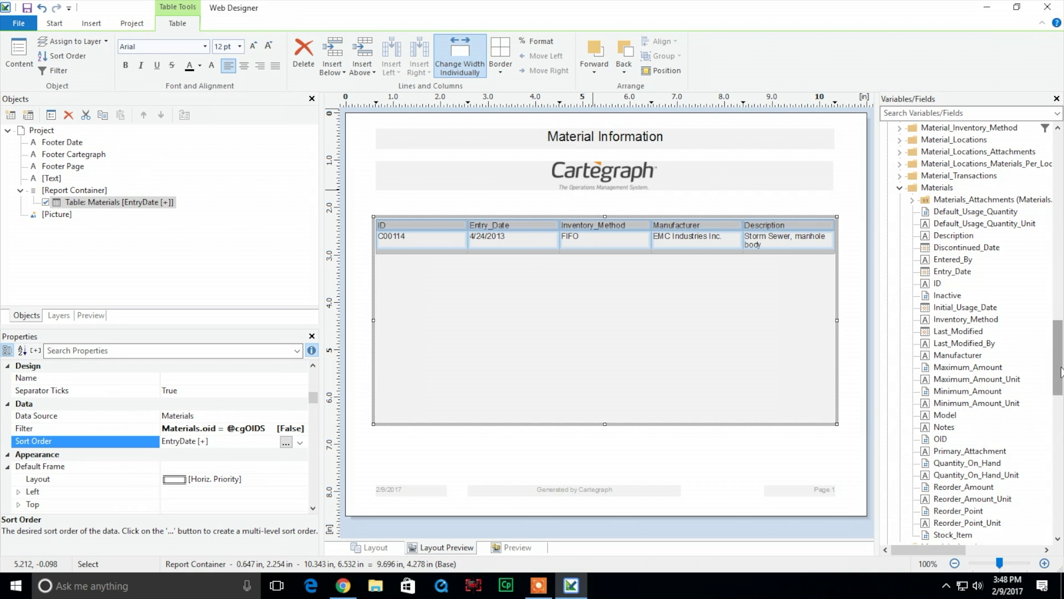
left_click_drag(1059, 377, 1059, 385)
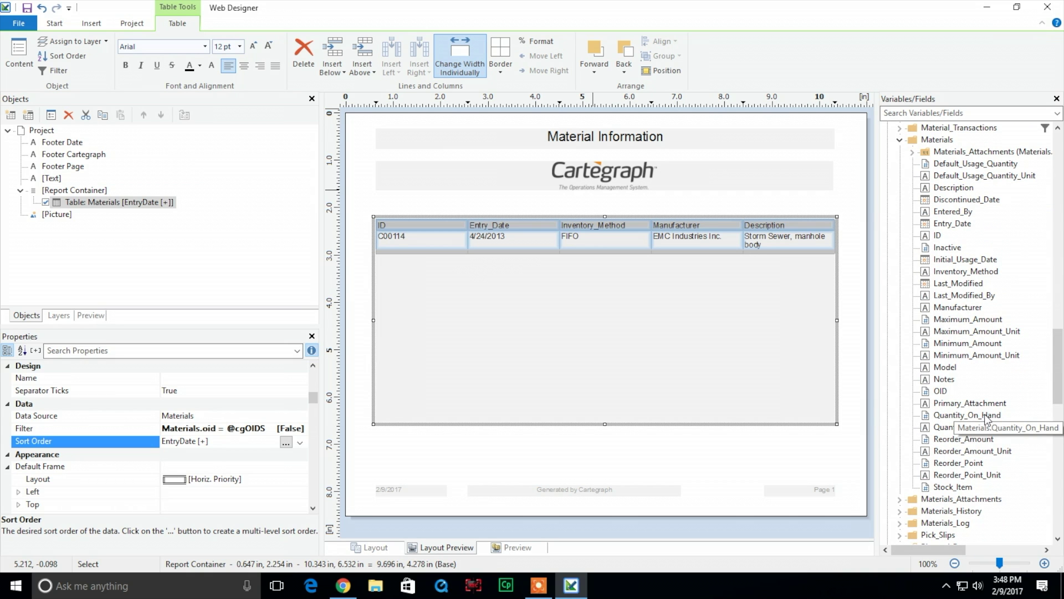
left_click_drag(985, 414, 744, 239)
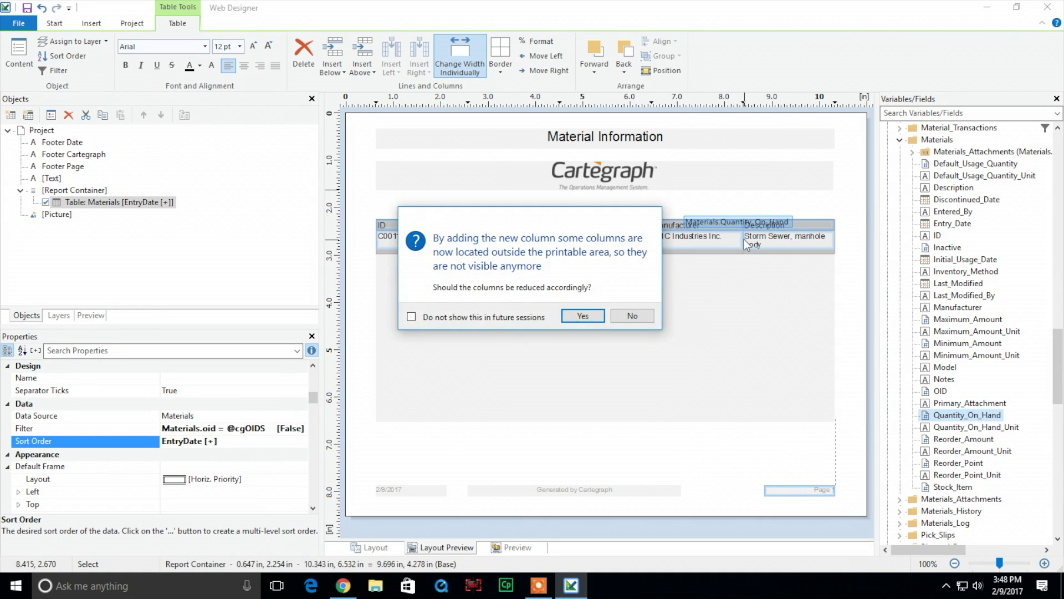
left_click(584, 317)
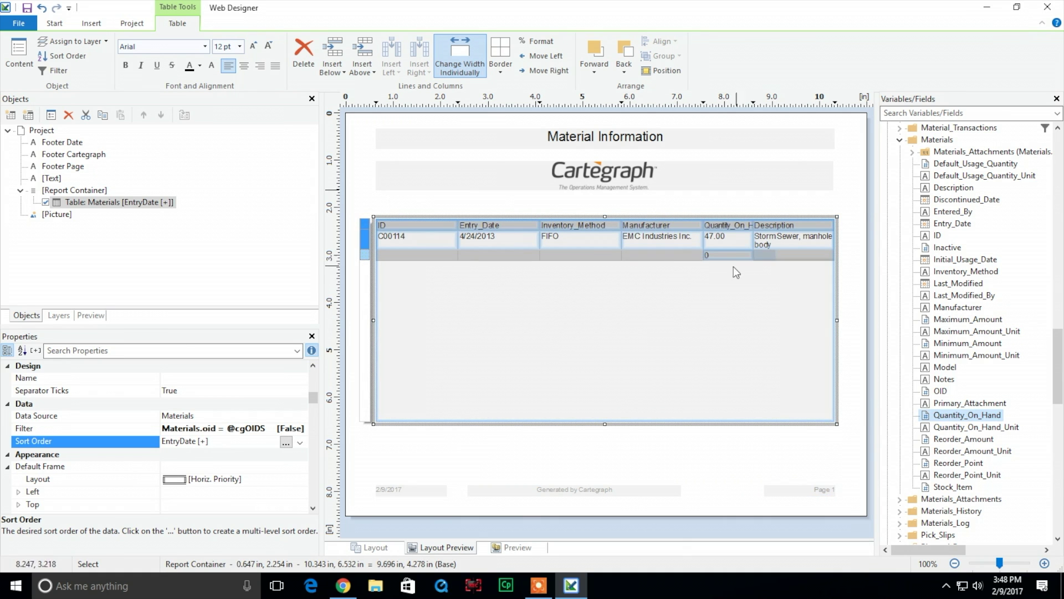
- Shift the table's column borders to narrow ID and widen Quantity_On_Hand until its heading fits, and save the report
left_click_drag(458, 238, 434, 244)
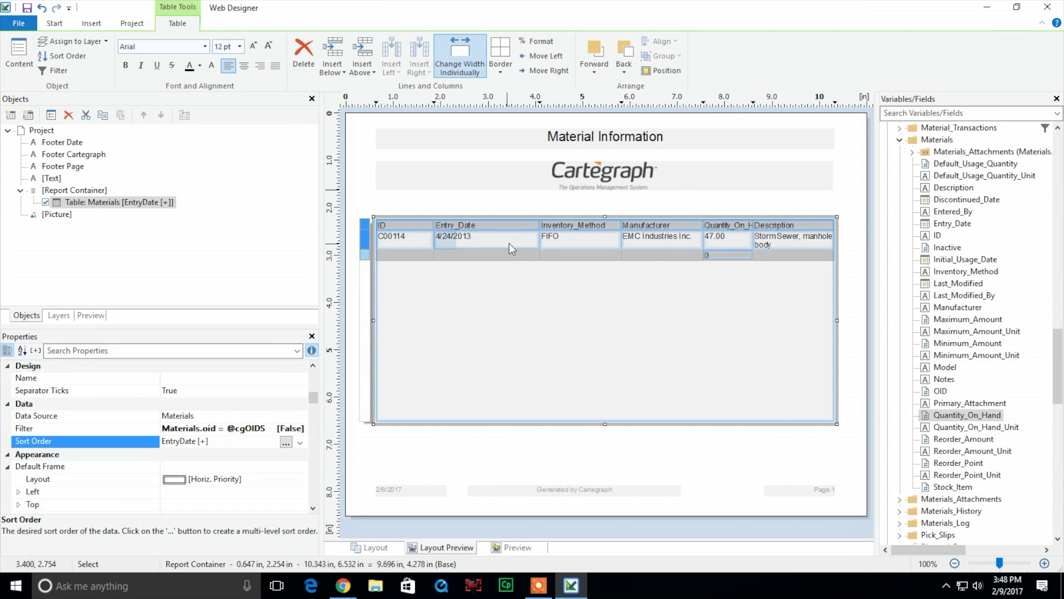
left_click_drag(540, 239, 509, 241)
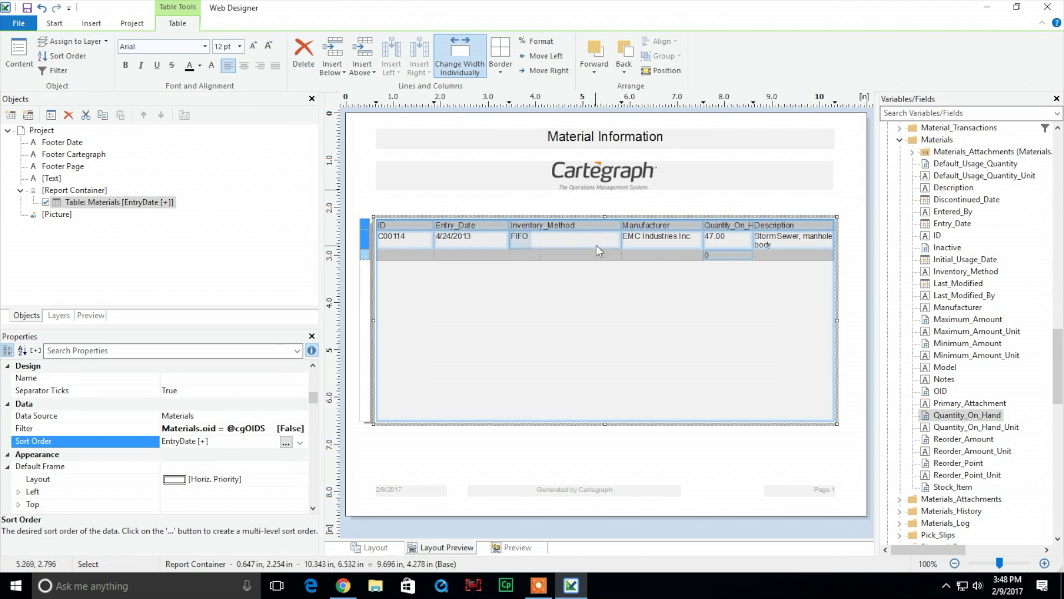
left_click_drag(622, 244, 592, 244)
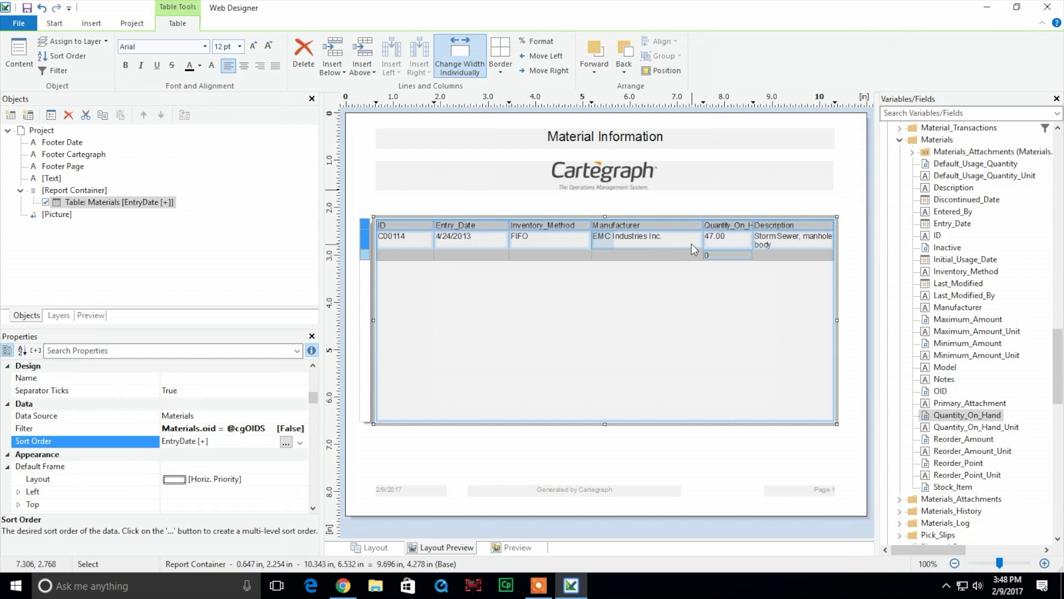
left_click_drag(702, 240, 669, 240)
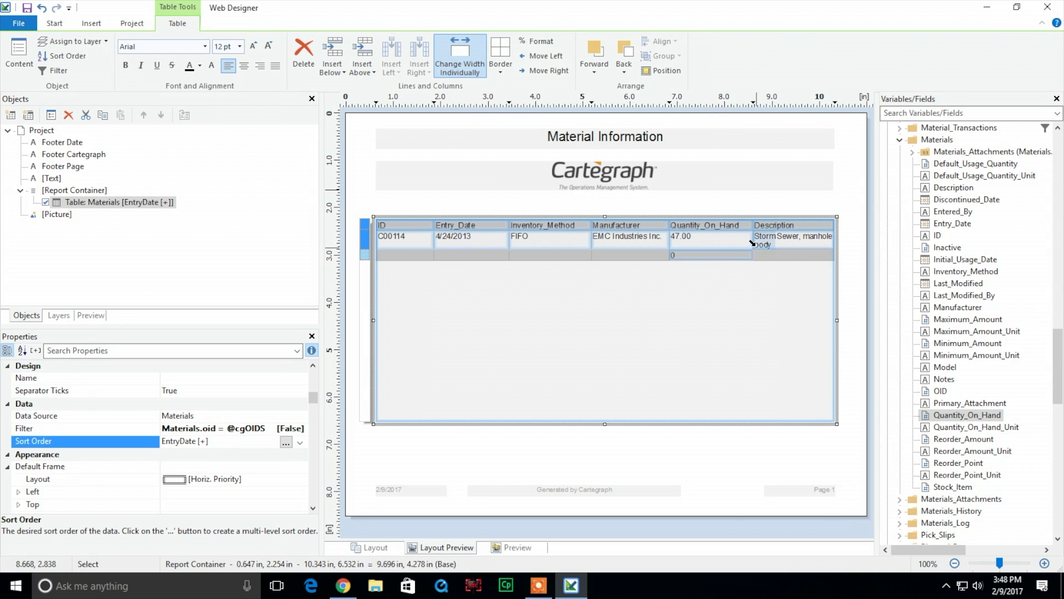
left_click_drag(746, 237, 745, 237)
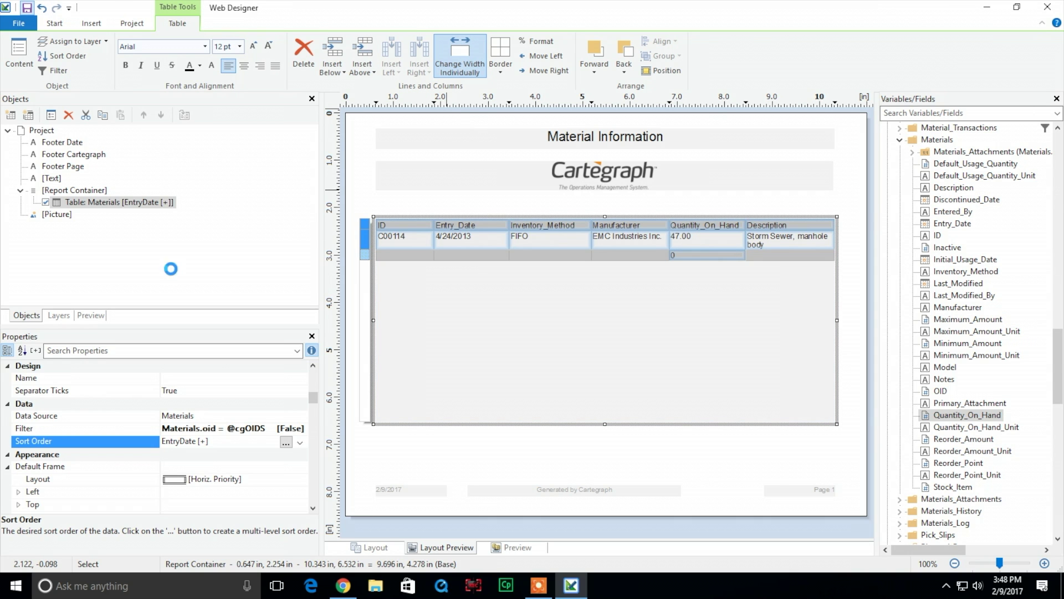
- Refresh the Material Information report in Chrome and check the Quantity_On_Hand column and its total
left_click(343, 585)
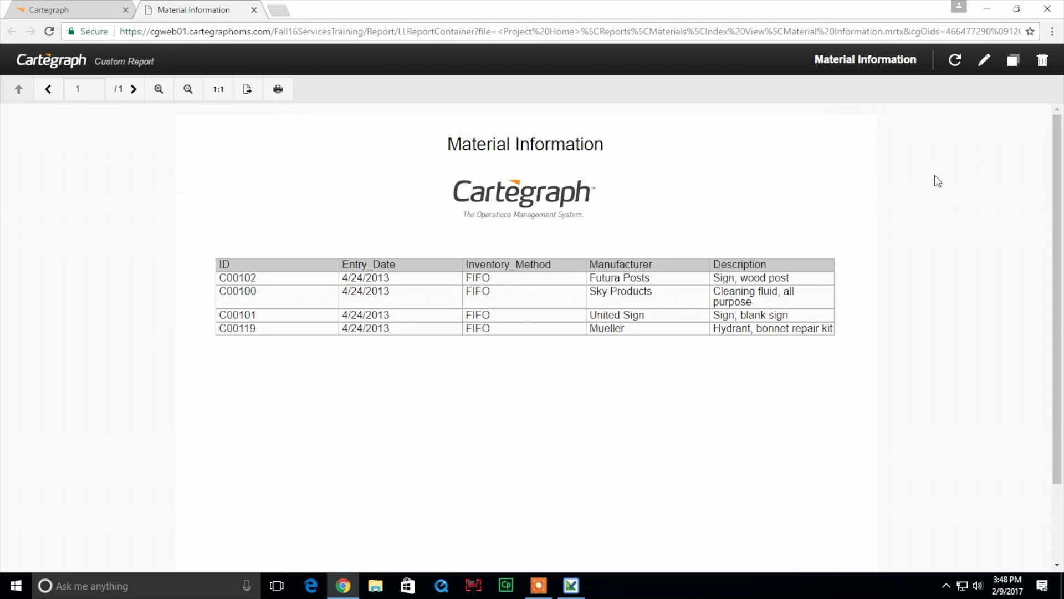
left_click(953, 60)
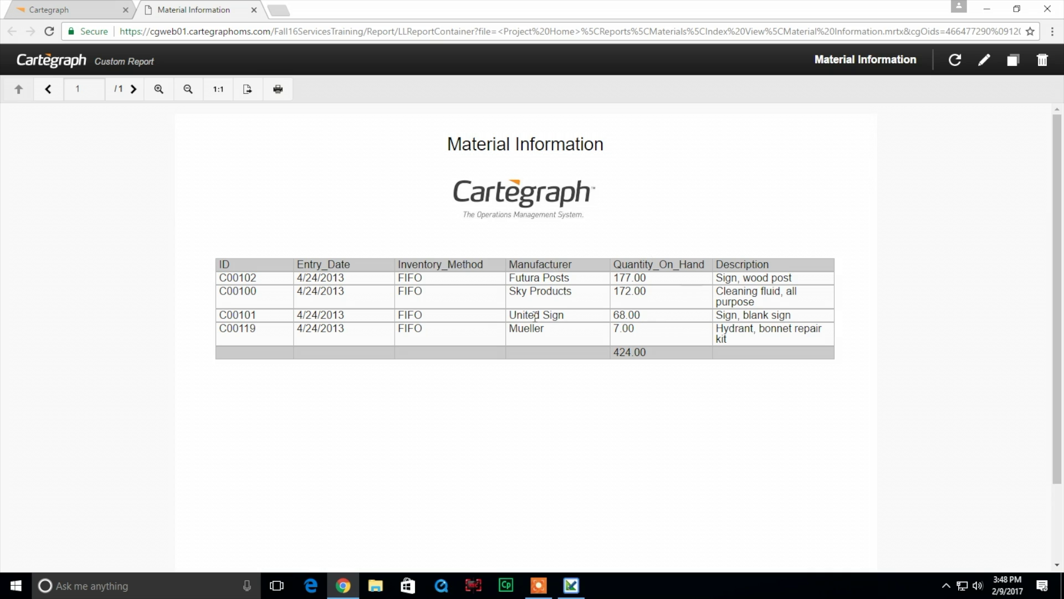
left_click_drag(648, 352, 613, 354)
left_click(678, 394)
mouse_move(576, 592)
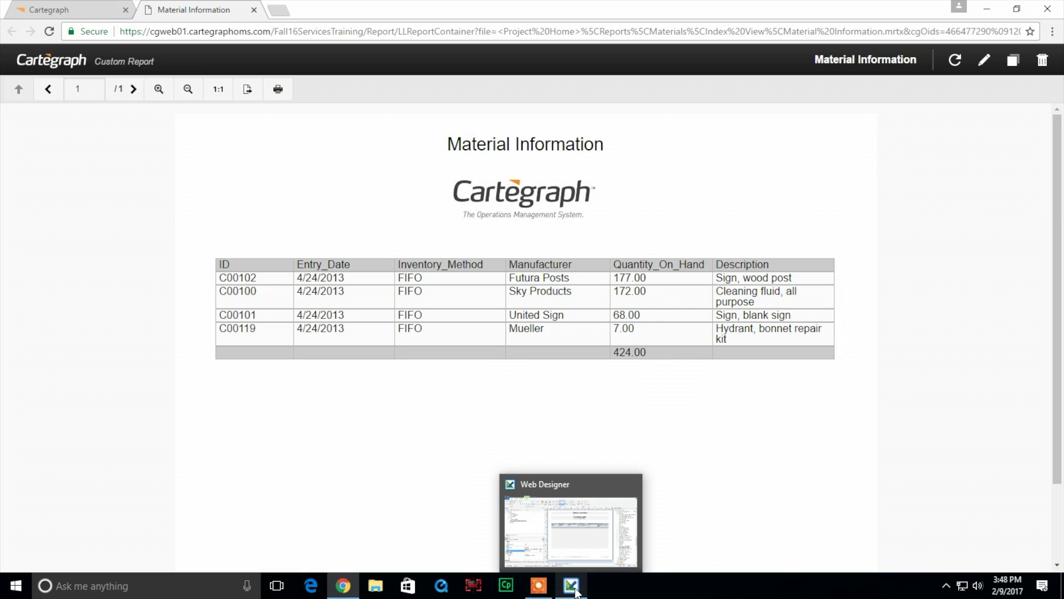
- In Web Designer, name the picture object LOGO and move it to the start of the object list
left_click(575, 592)
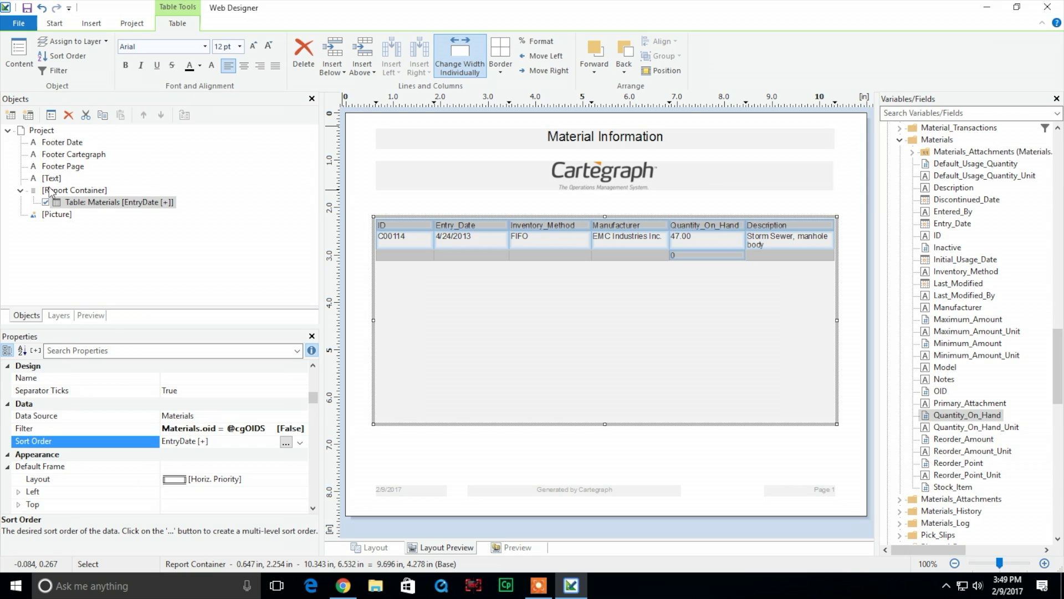
left_click(68, 215)
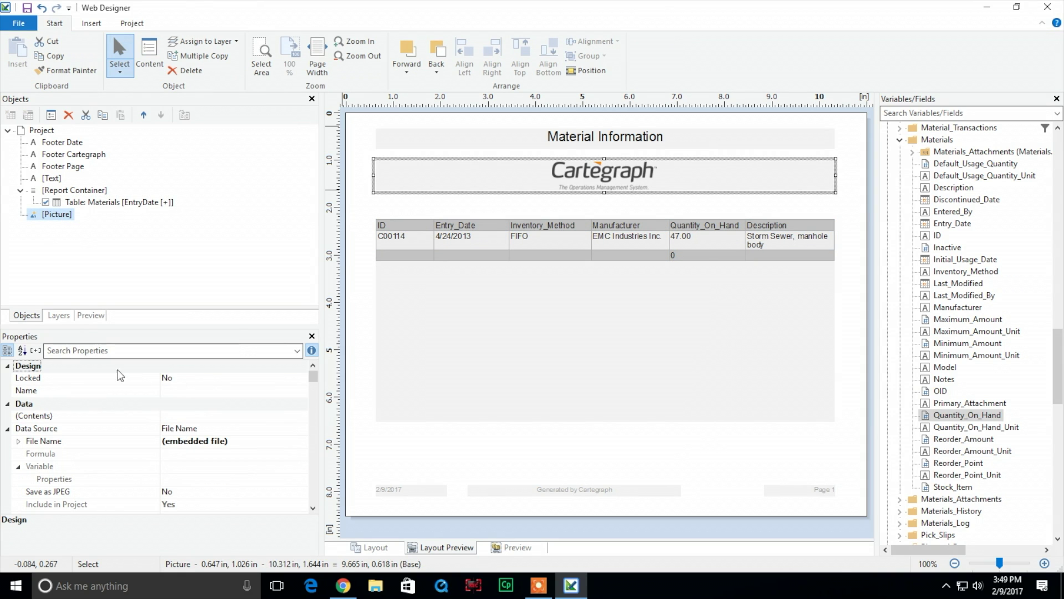
left_click(172, 390)
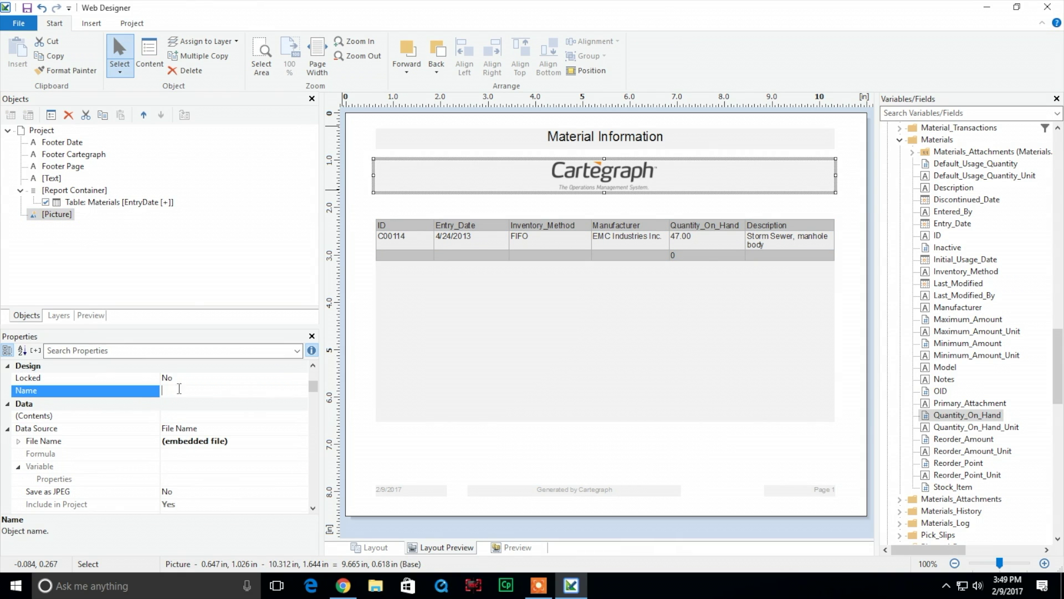
type("LOGO")
left_click(162, 267)
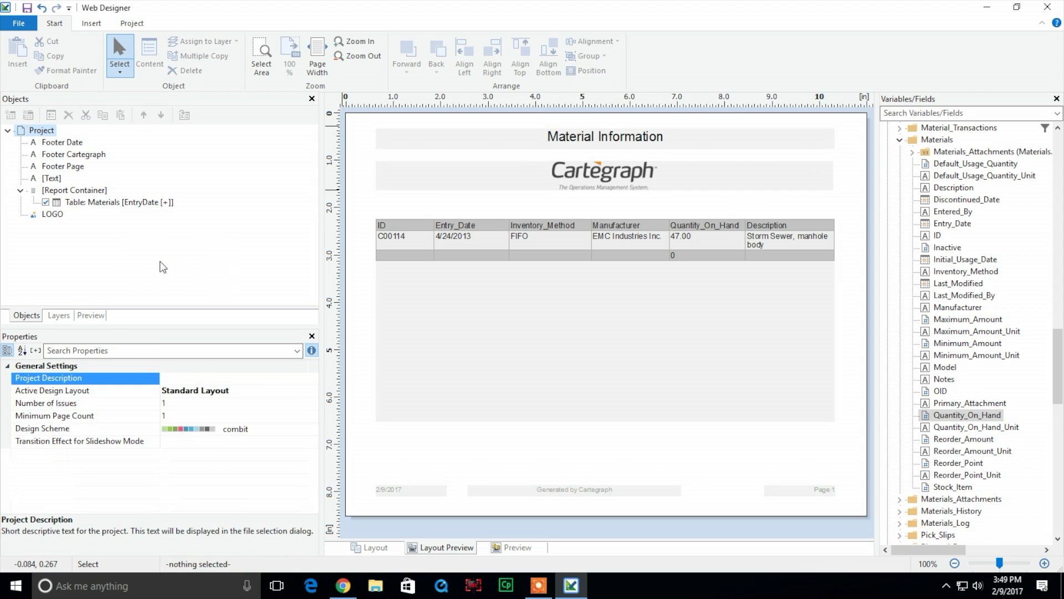
left_click_drag(58, 220, 38, 144)
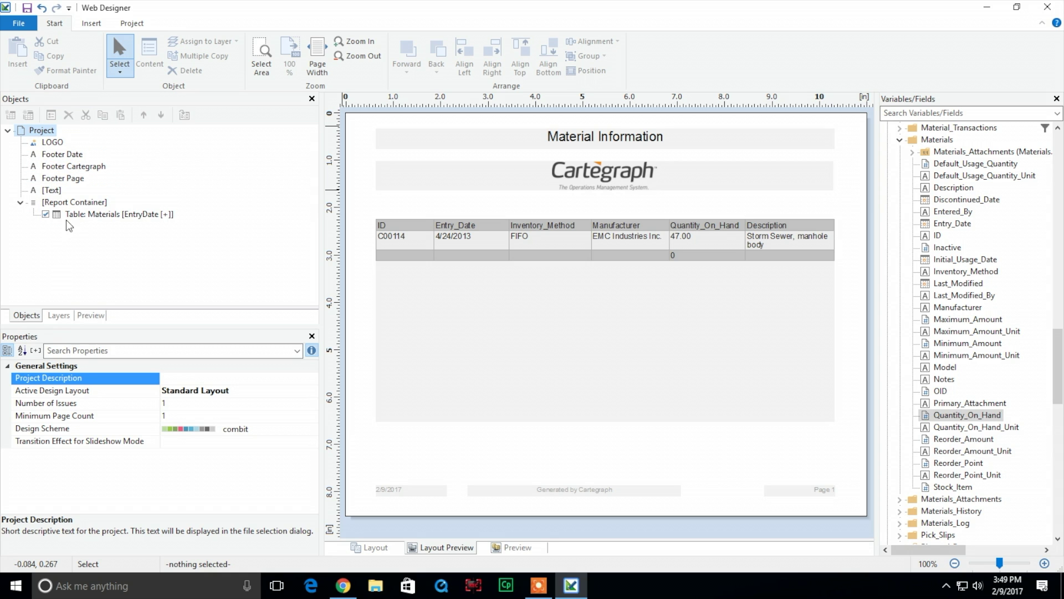
- Name the title text object Header and place it above LOGO in the object list
left_click(53, 192)
left_click(169, 390)
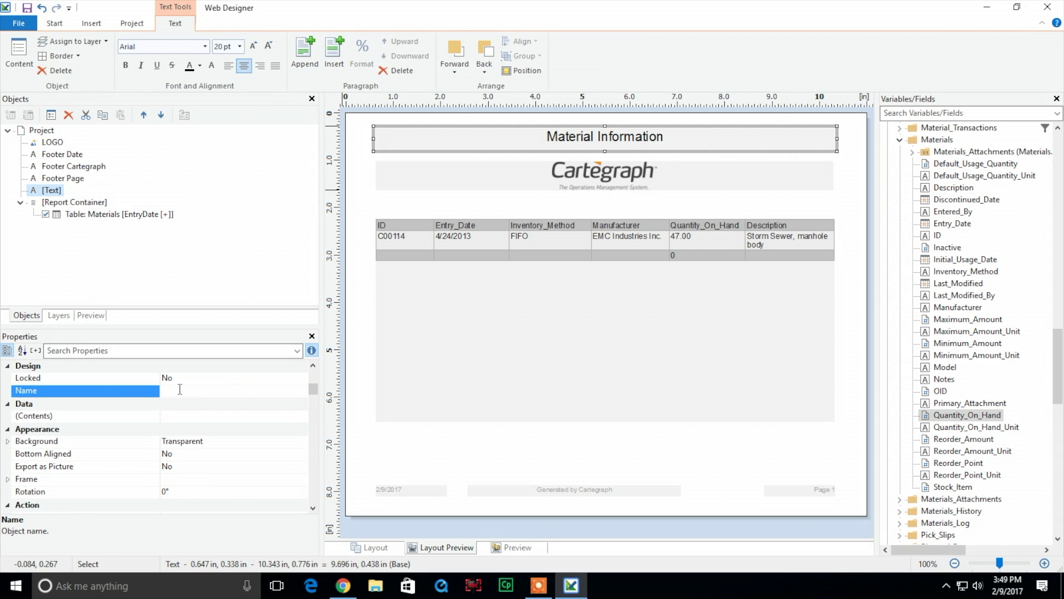
type("Header")
left_click(91, 244)
left_click_drag(60, 194, 50, 140)
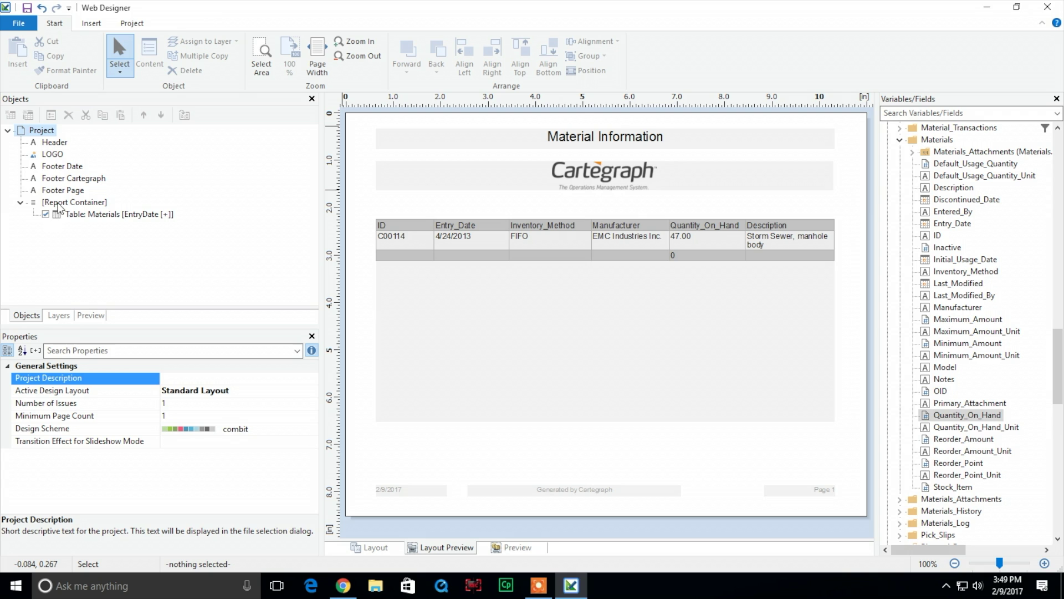
- Name the table Material, move its report container directly below LOGO in the object list, and save the report
left_click(79, 219)
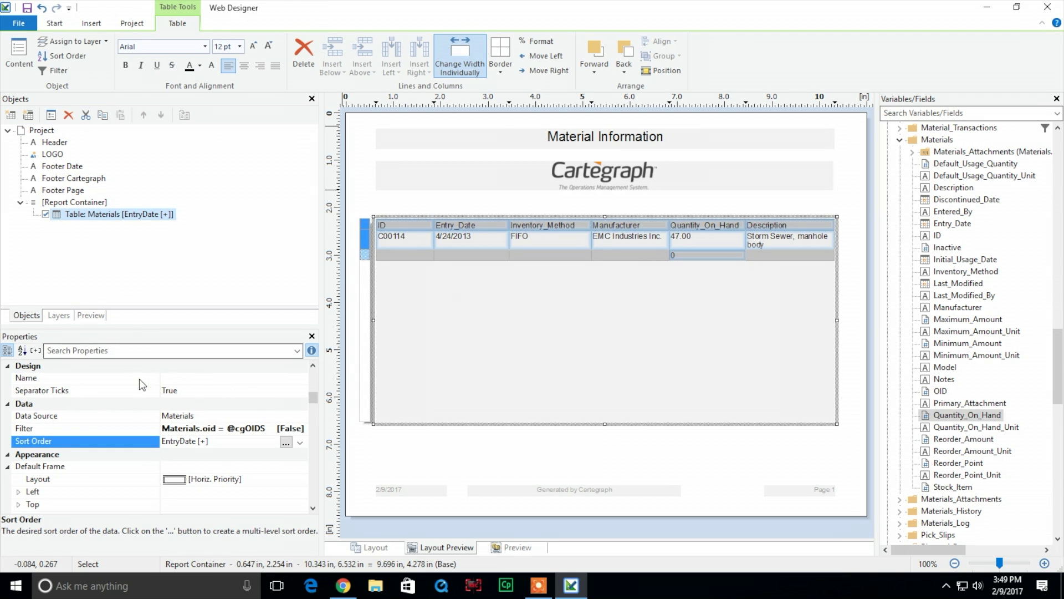
left_click(186, 379)
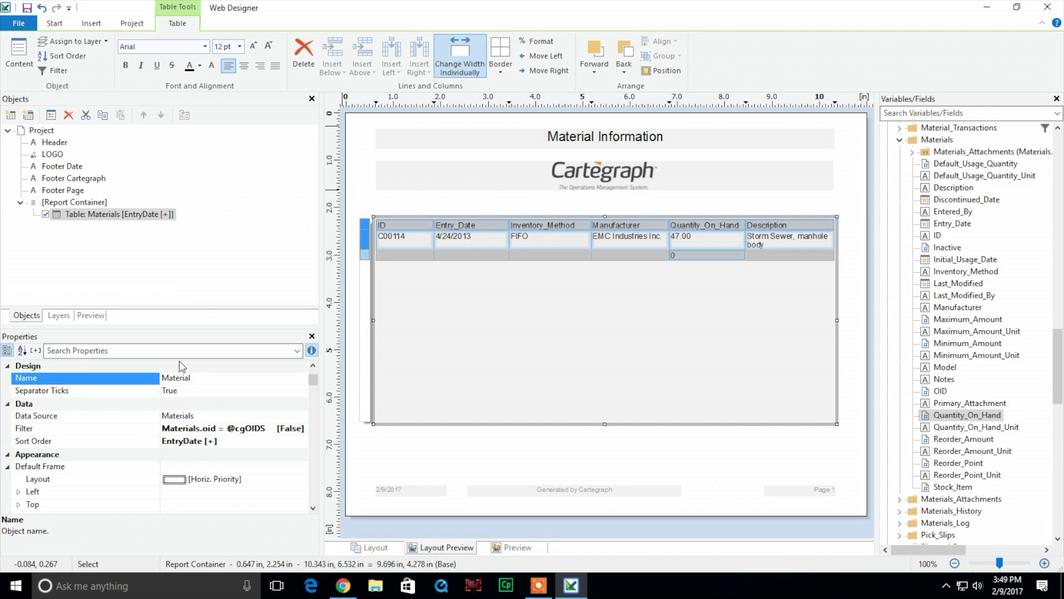
left_click(102, 246)
left_click_drag(82, 203, 59, 191)
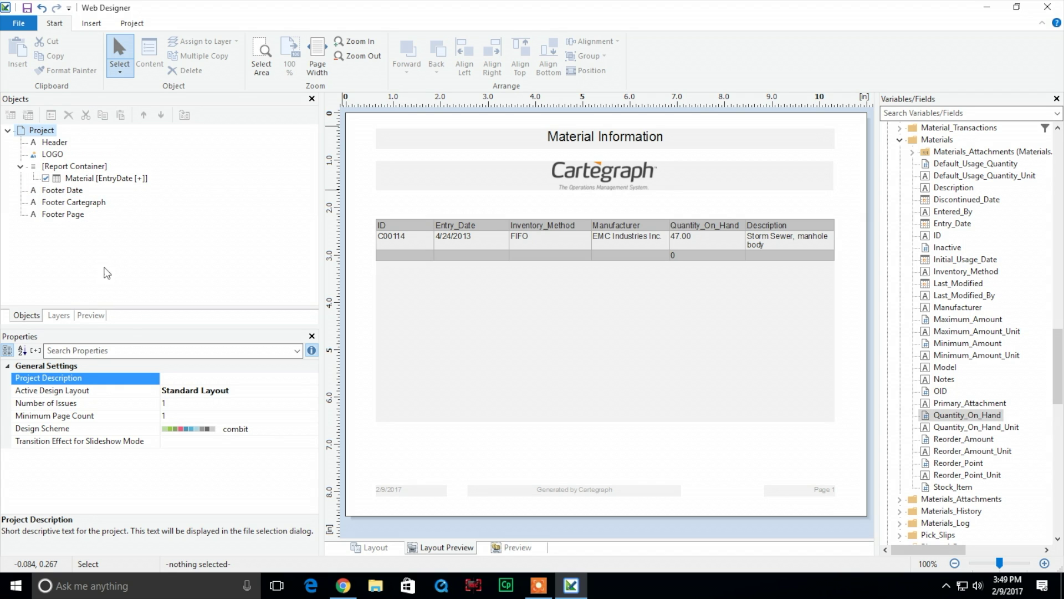
left_click(26, 9)
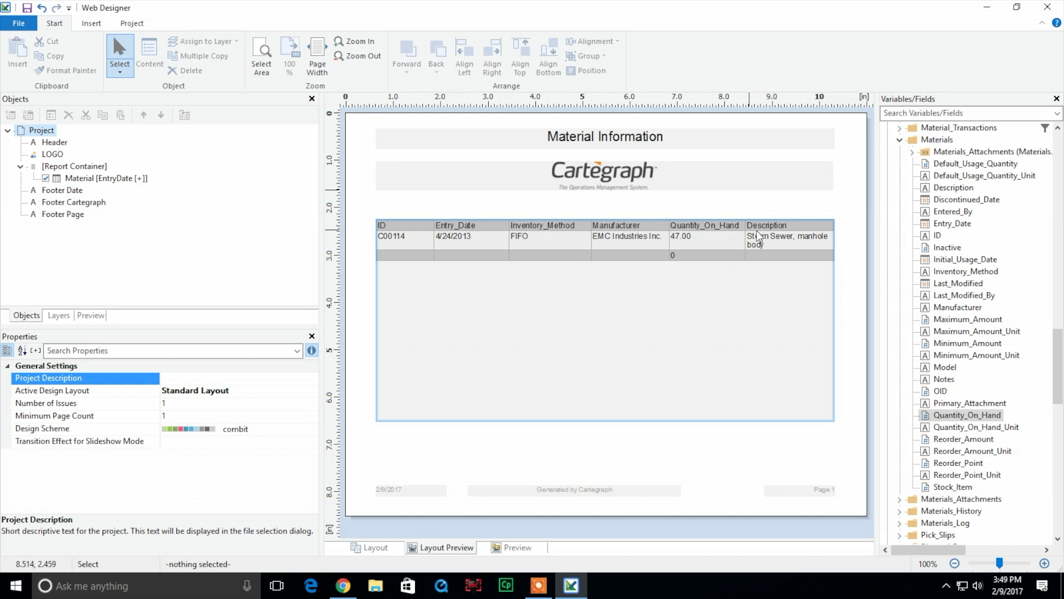
- In the Material table's header line, change the Entry_Date heading to "Entry Date" and the Inventory_Method heading to "Inventory Method"
double_click(397, 230)
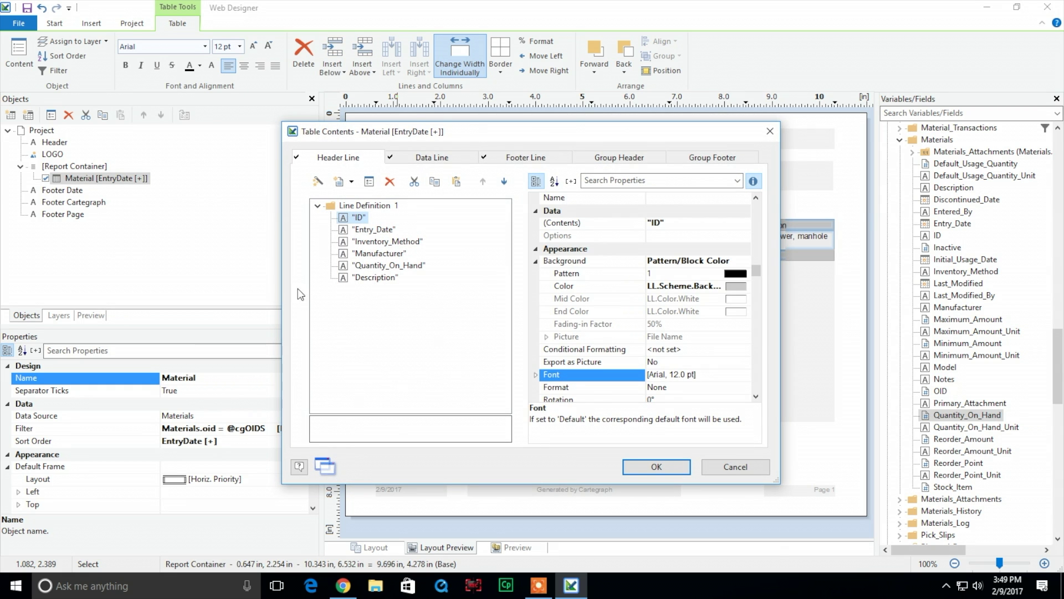
left_click(386, 230)
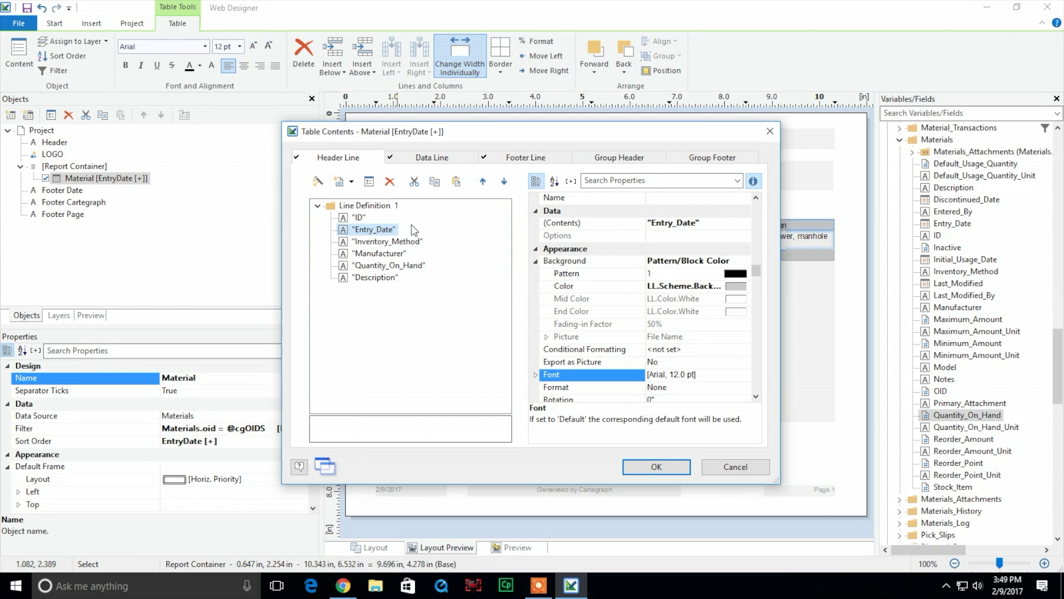
left_click(679, 223)
key("BackSpace")
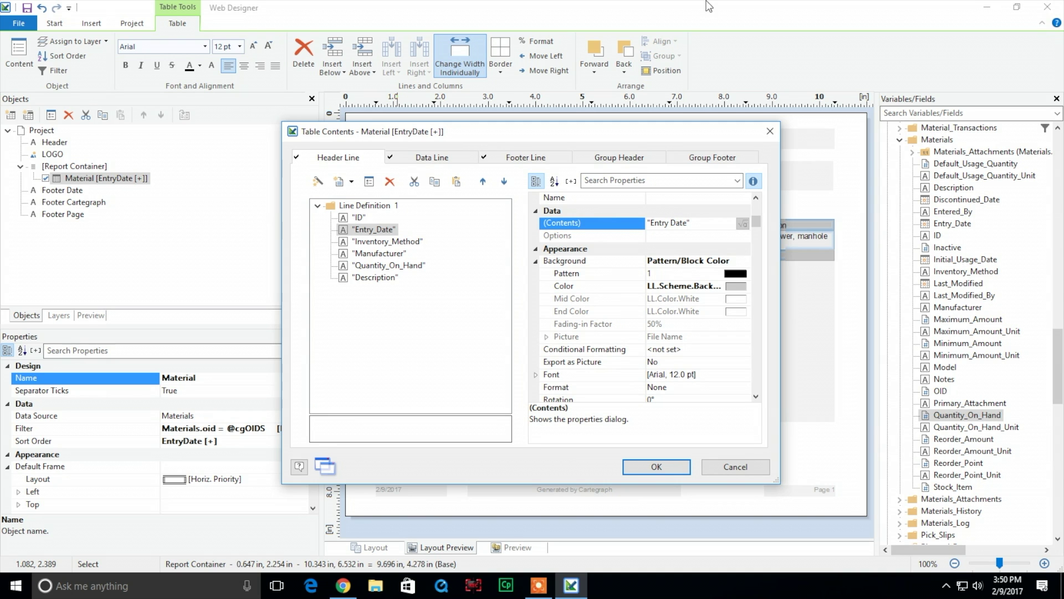
double_click(383, 242)
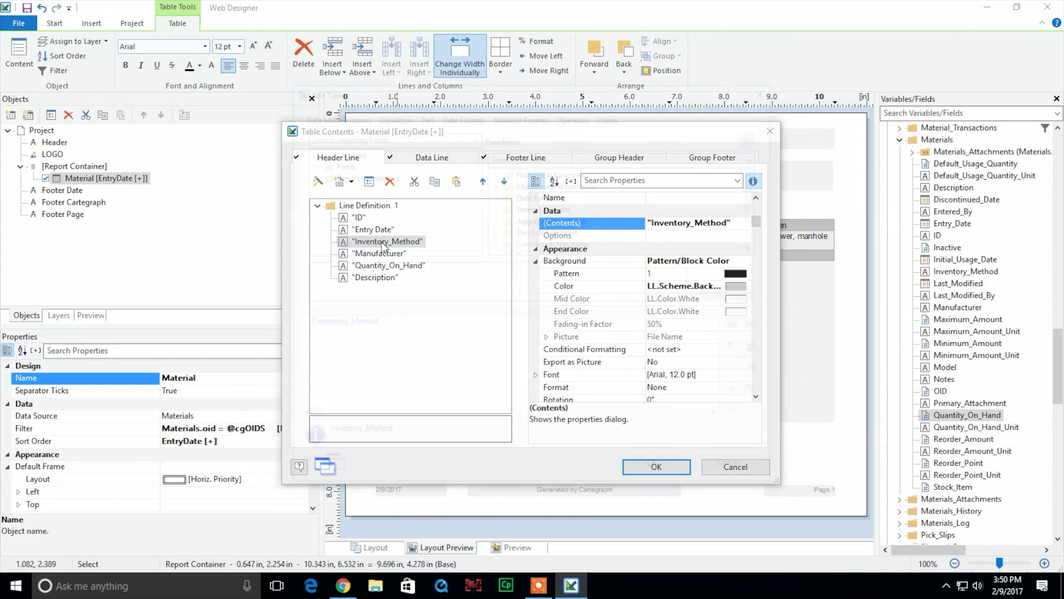
left_click(346, 325)
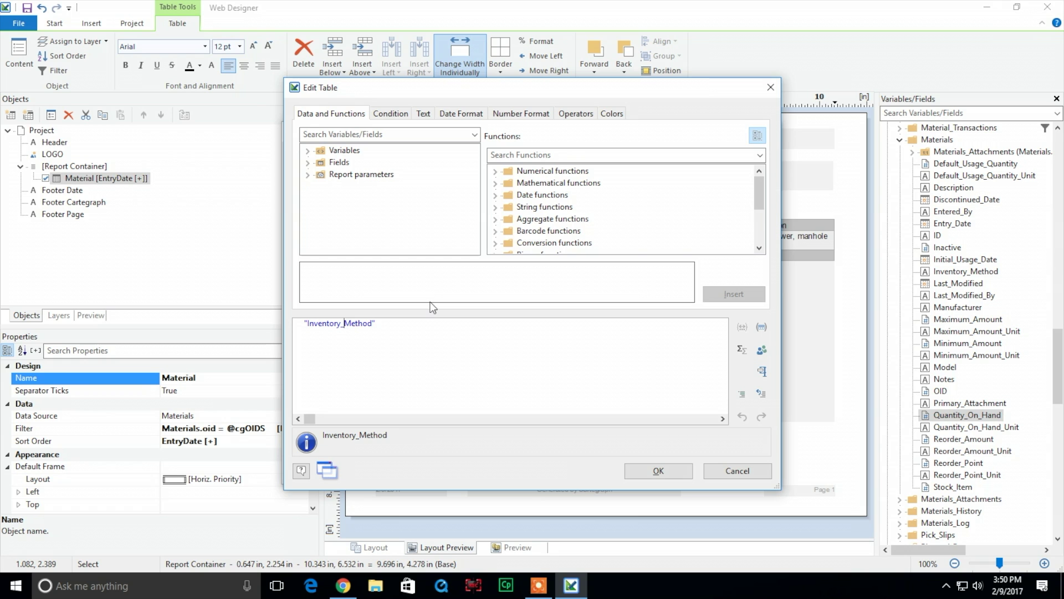
key("BackSpace")
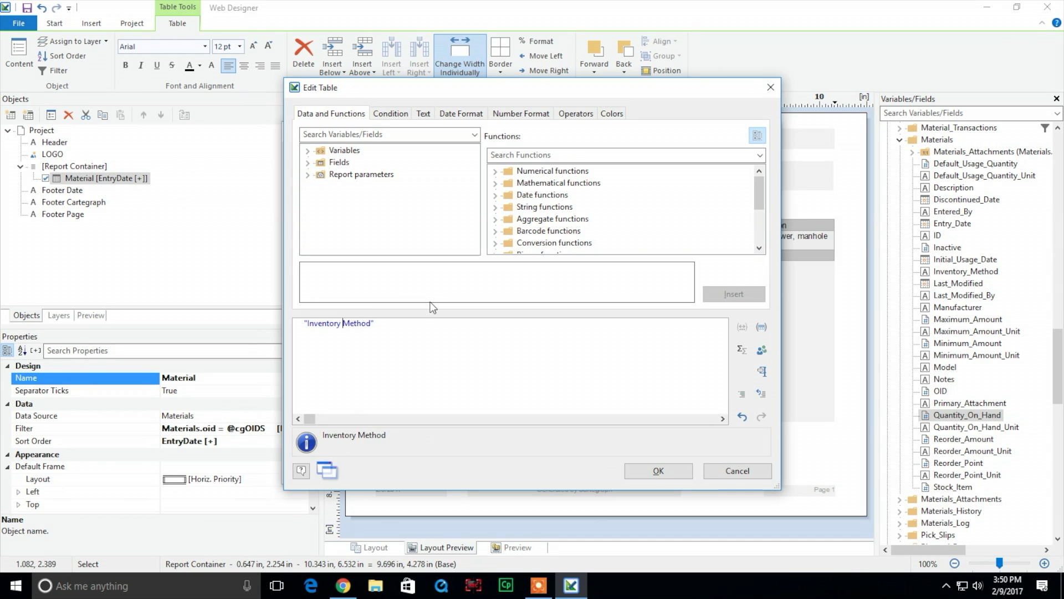
left_click(658, 471)
- Change the Quantity_On_Hand heading in the header line to "Quantity On Hand"
double_click(405, 267)
left_click(355, 324)
key("BackSpace")
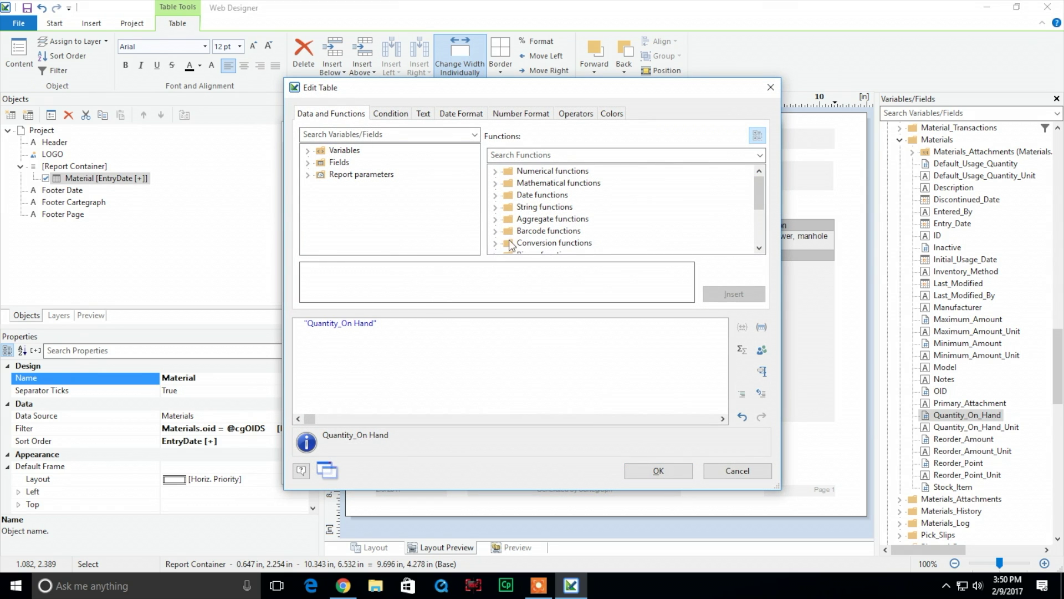
left_click(342, 323)
key("BackSpace")
left_click(658, 471)
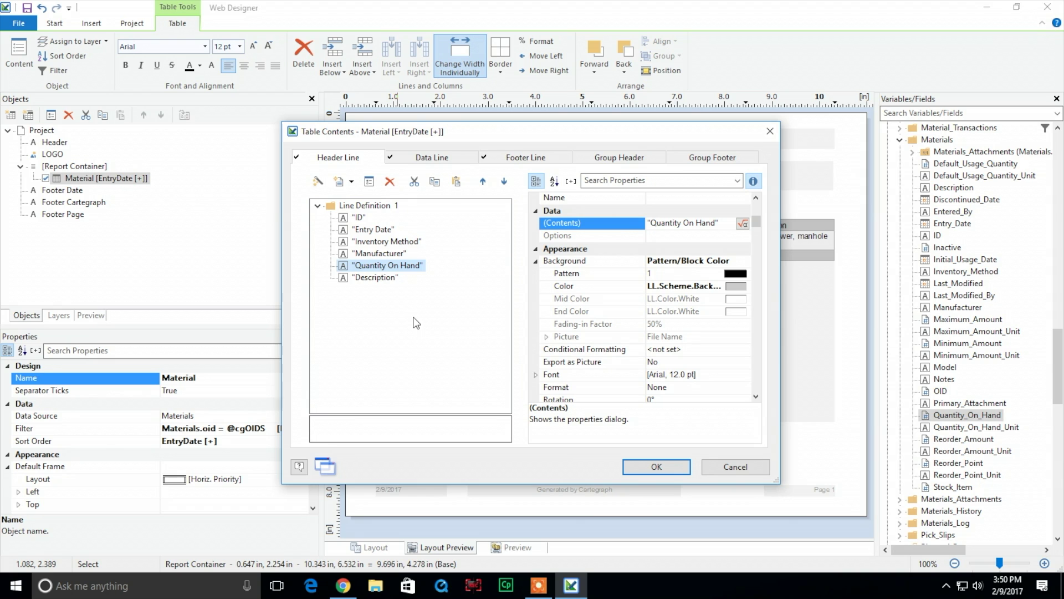
- Set the data line's quantity column to ToString$(Materials.Quantity_On_Hand) + " " + Materials.Default_Usage_Quantity_Unit
left_click(413, 160)
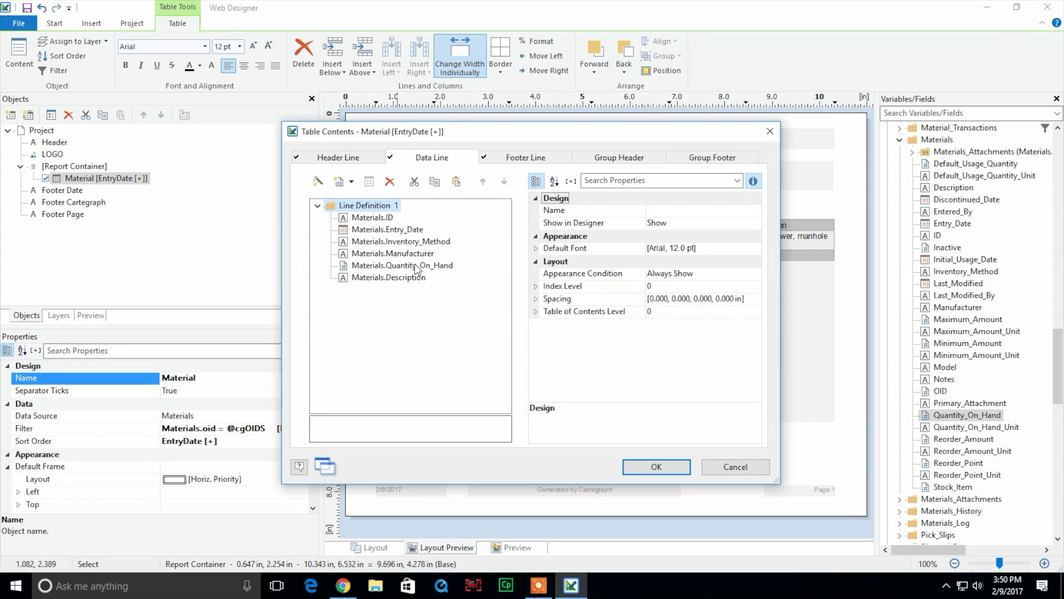
double_click(394, 266)
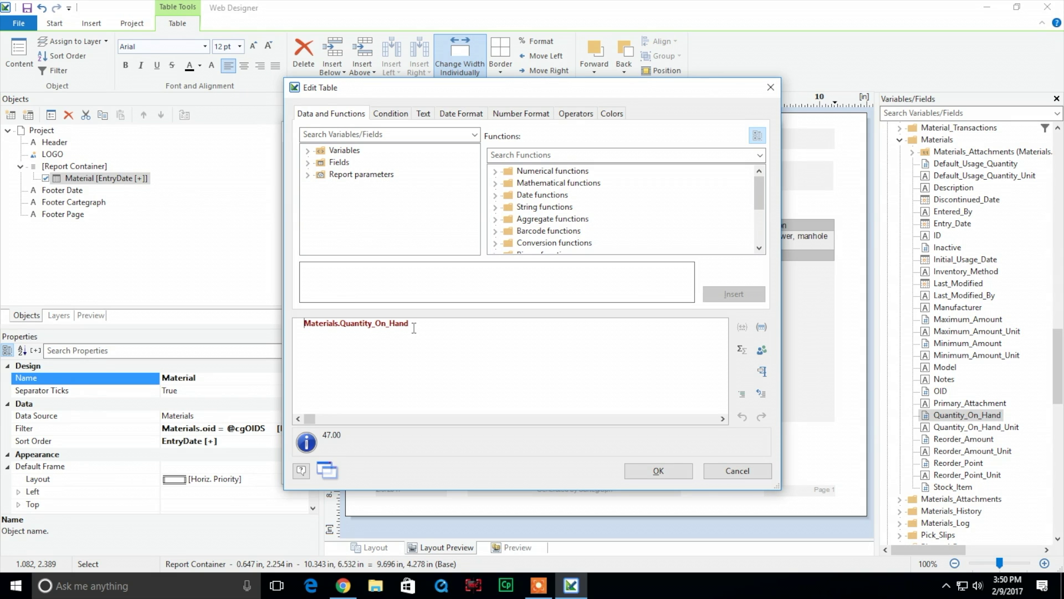
type("ToString")
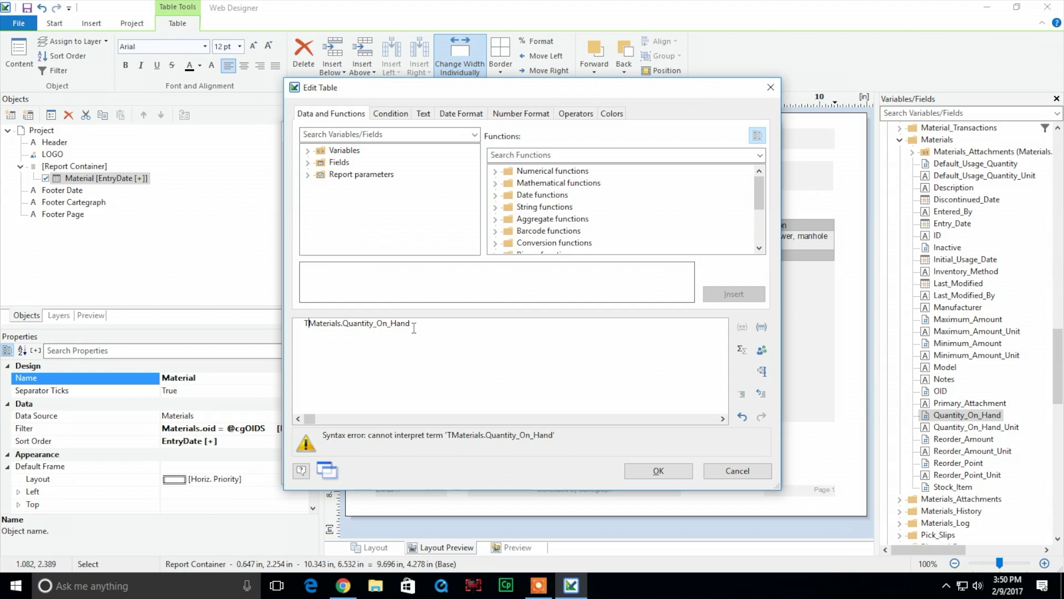
type("$")
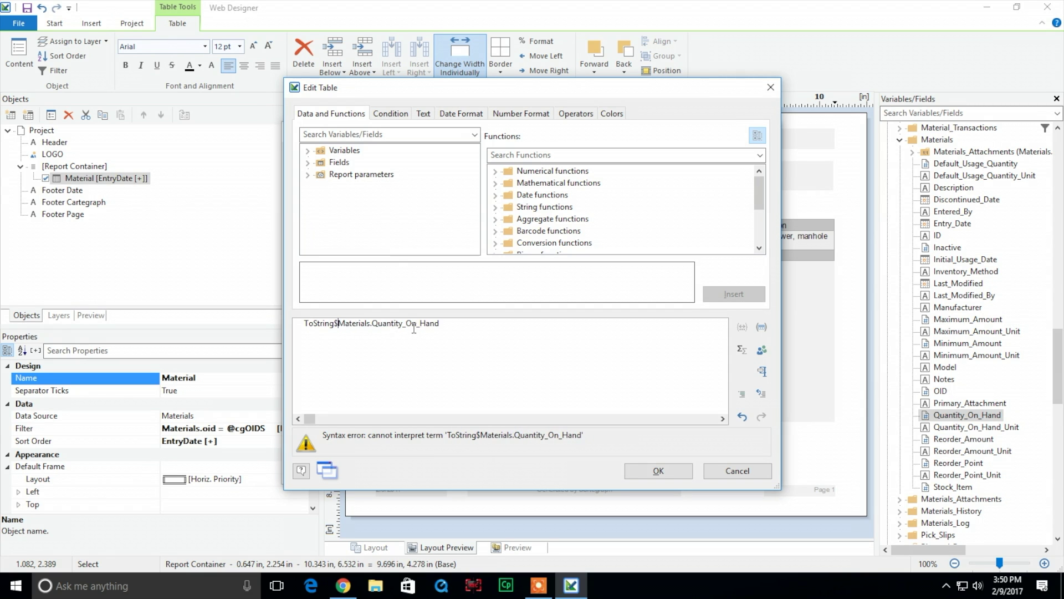
type("(")
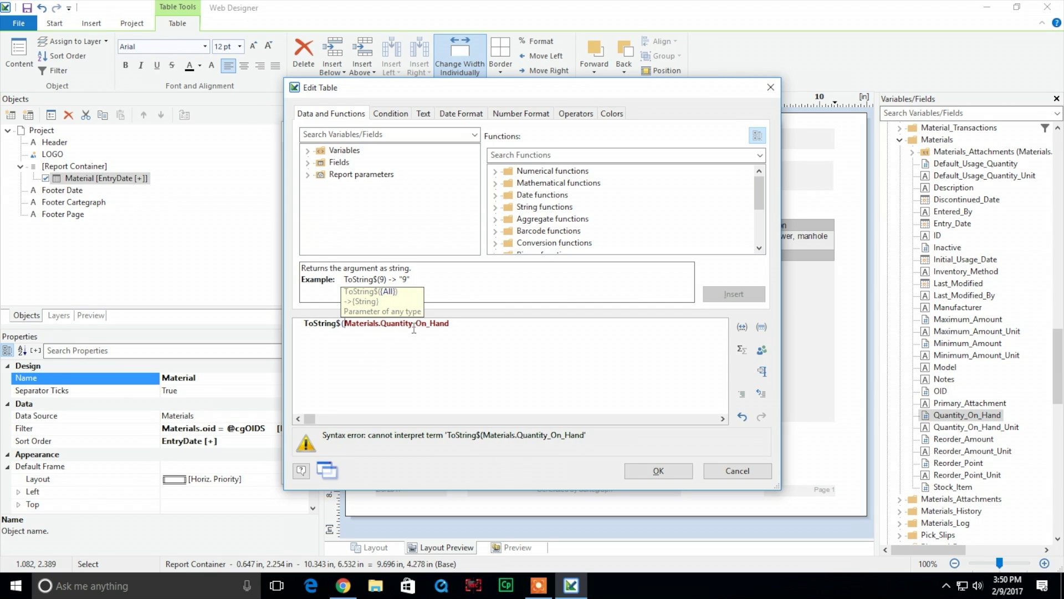
left_click(450, 324)
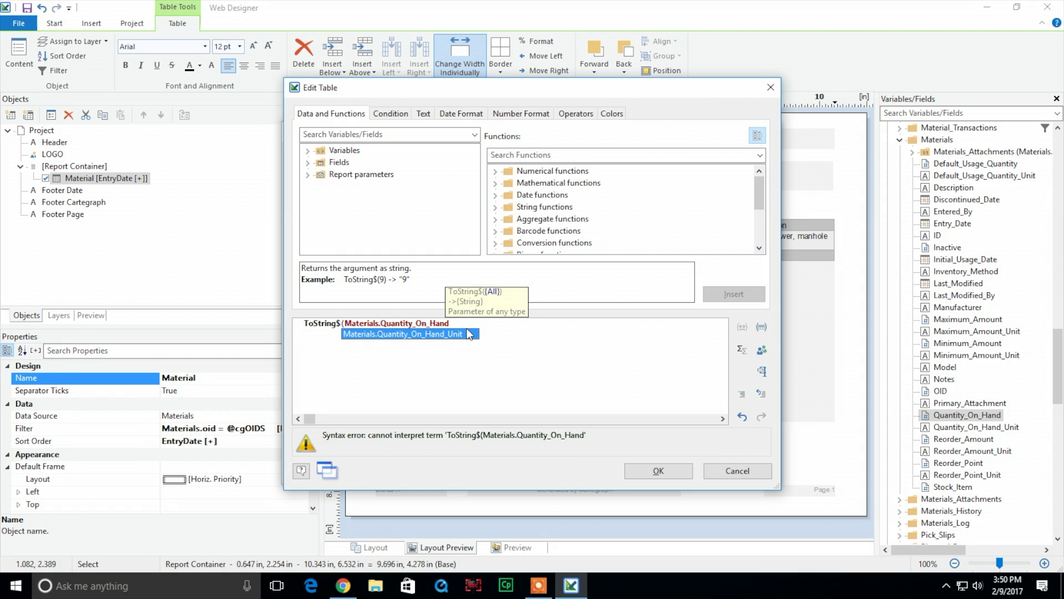
type(") + ")
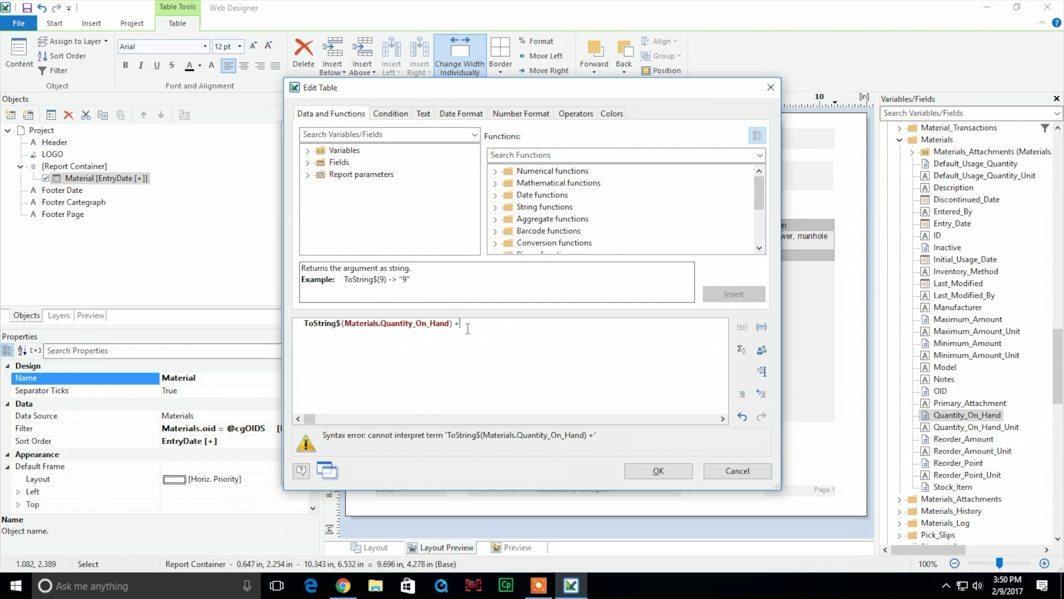
type("\" \"")
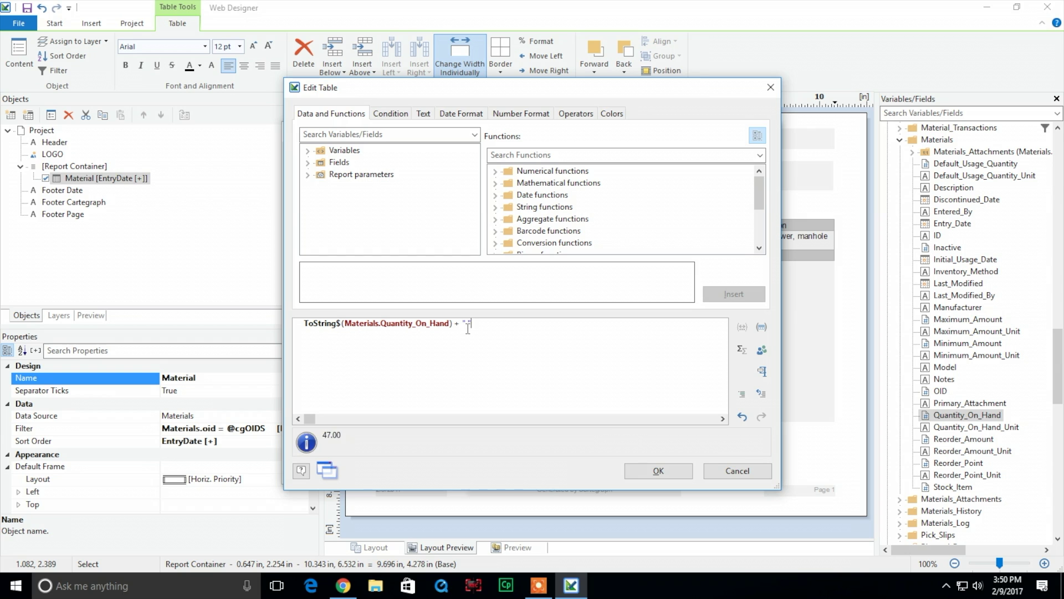
type(" + ")
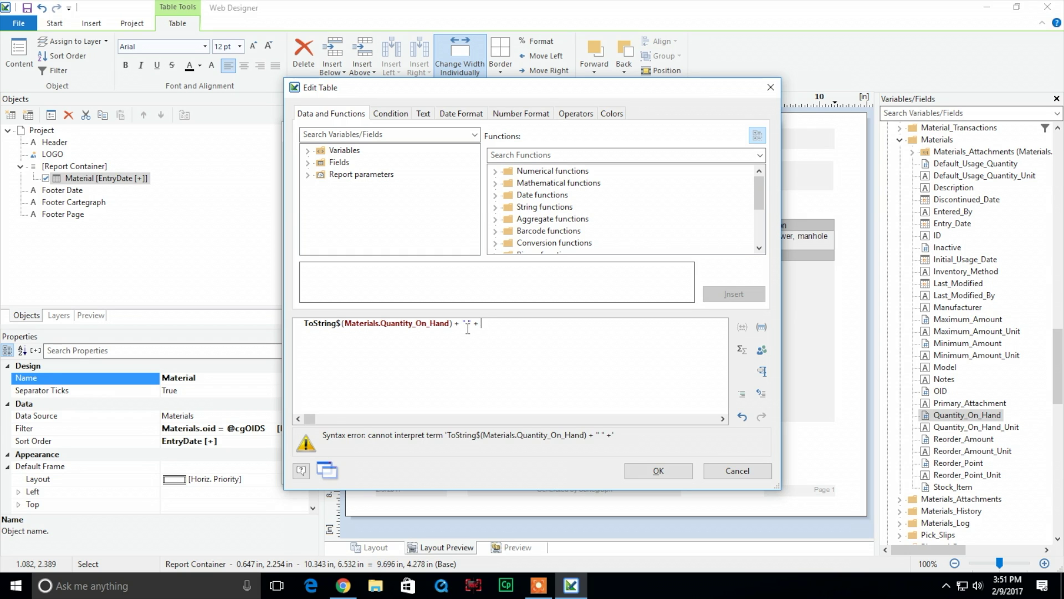
type("Mater")
key("Return")
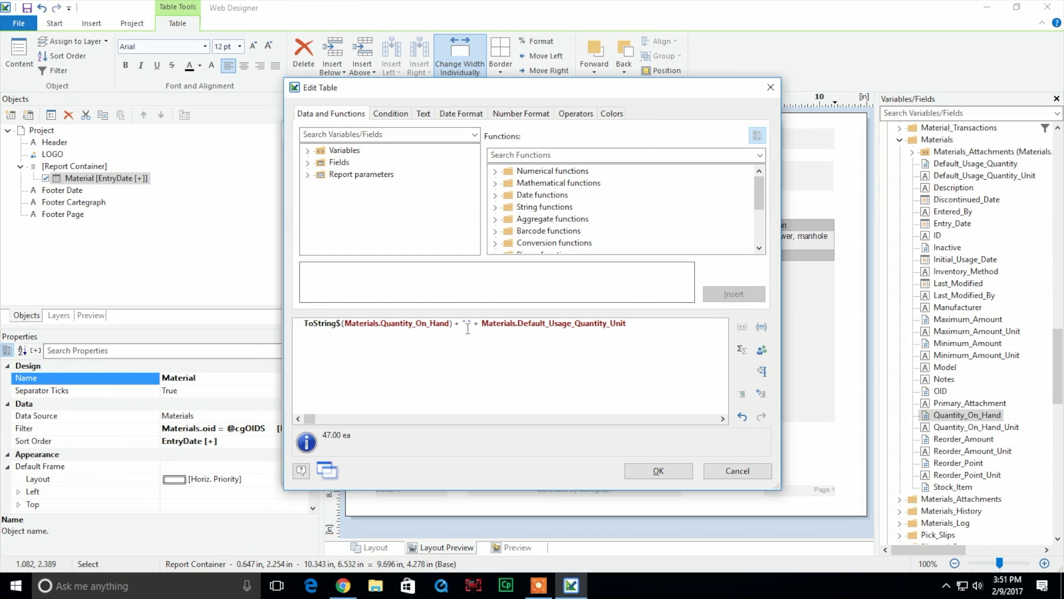
- Re-enter the + " " + separator between the quantity and unit fields in the formula
left_click(468, 326)
key("BackSpace")
key("BackSpace")
key("BackSpace")
key("BackSpace")
key("BackSpace")
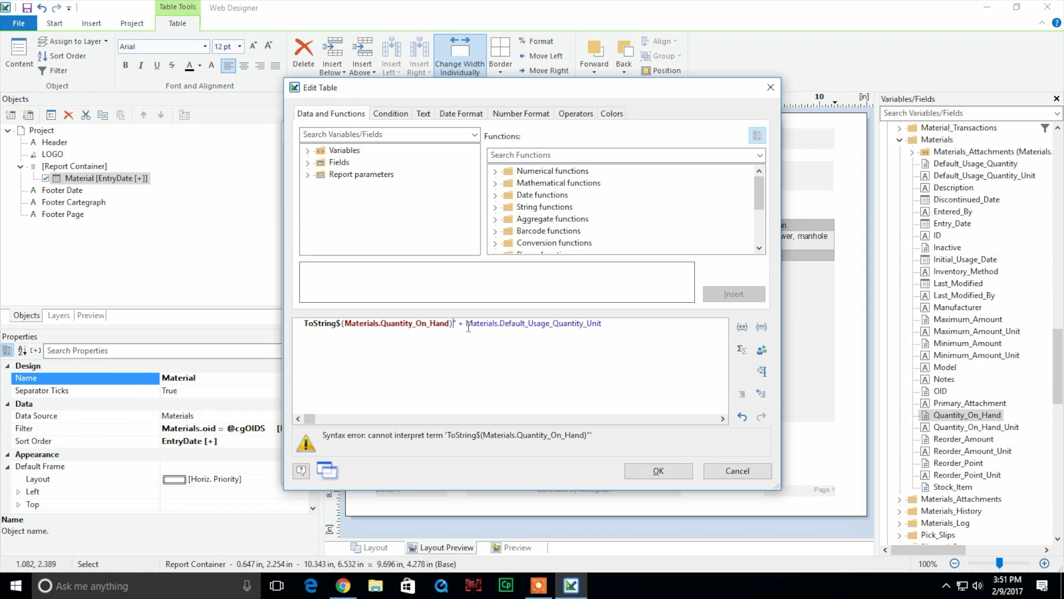
type("+ \" \" +")
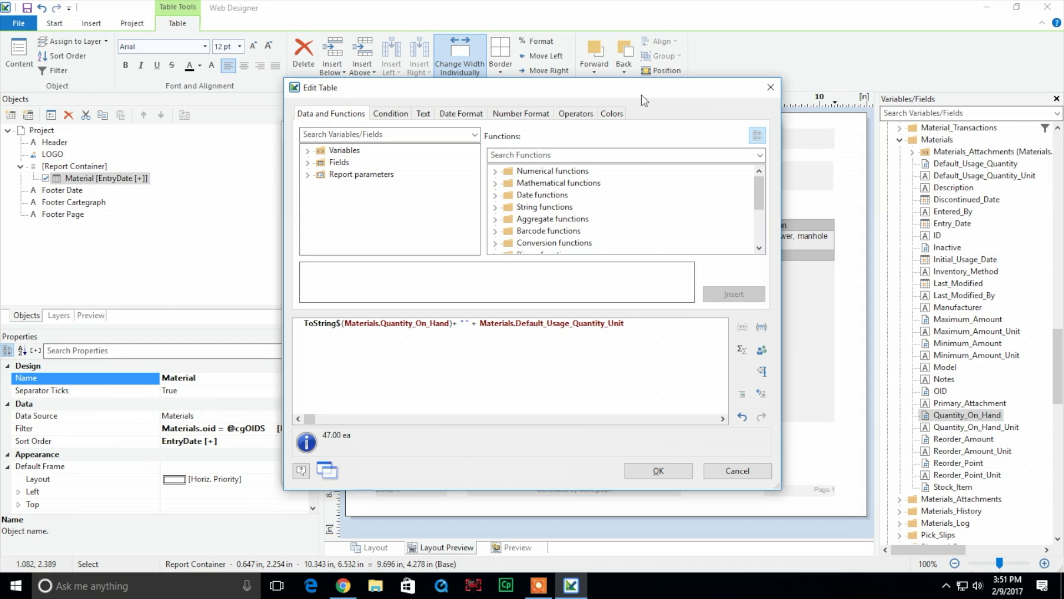
- Replace the unit field in the quantity formula with Materials.Quantity_On_Hand_Unit and accept the formula
left_click_drag(635, 326, 479, 326)
type("M")
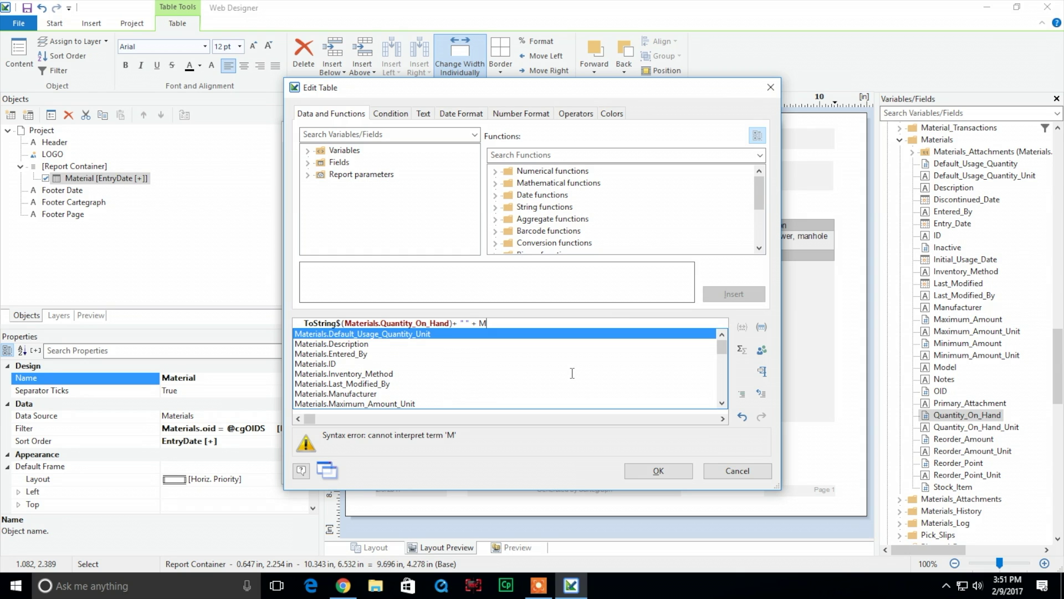
type("aterial")
type("qu")
key("Return")
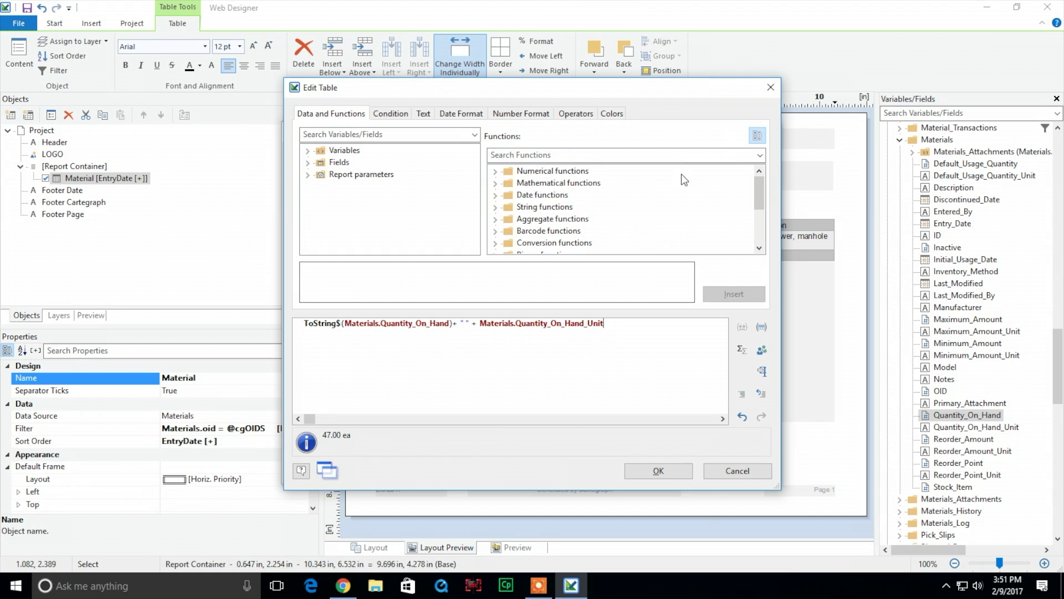
left_click(660, 472)
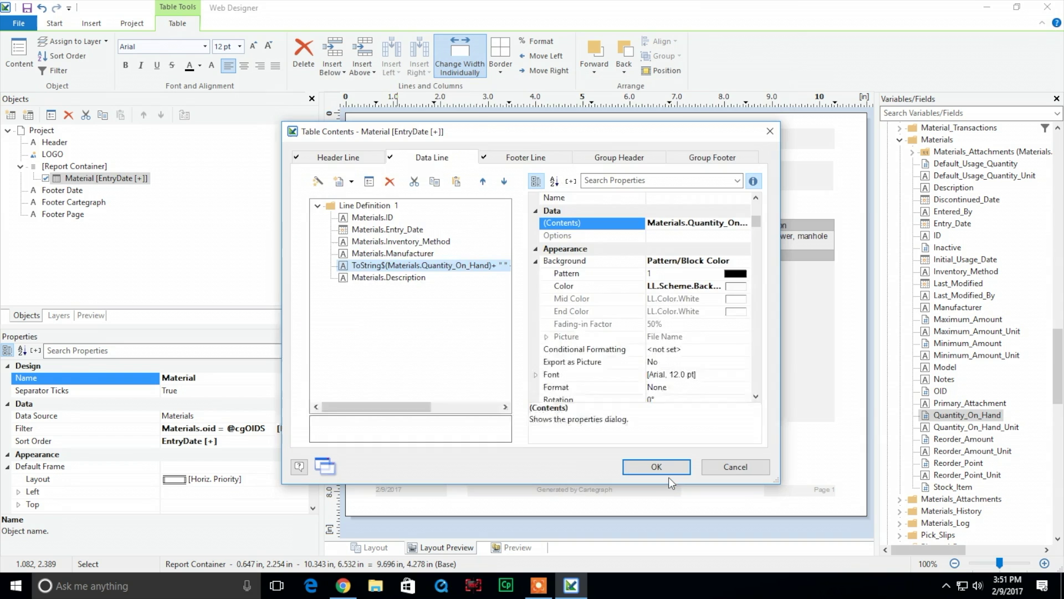
- Apply the table contents, save the report, and refresh it in Chrome to check the headings and quantity units
left_click(642, 465)
left_click(27, 8)
left_click(343, 586)
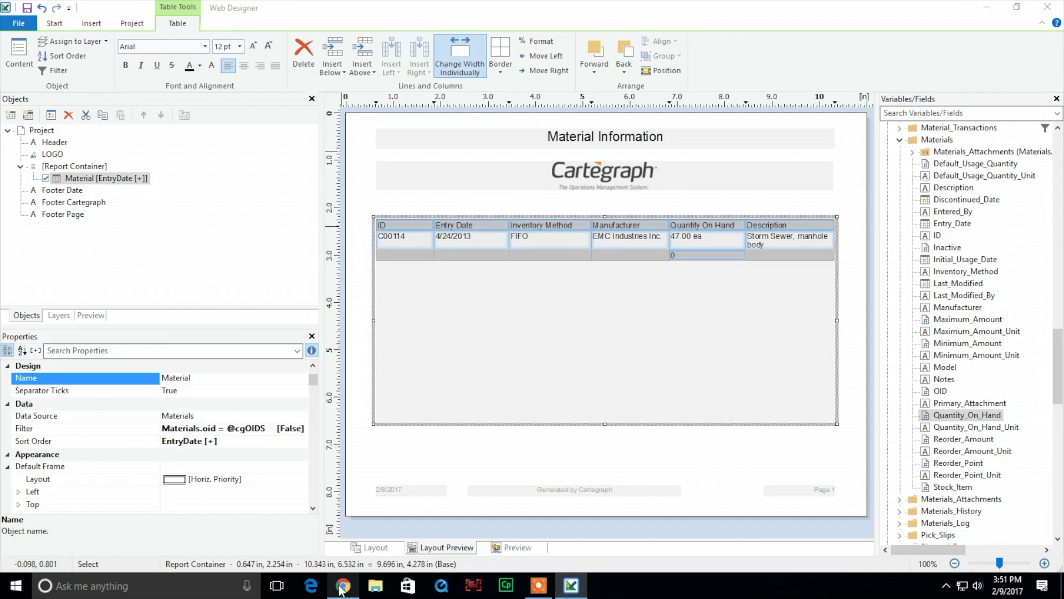
left_click(955, 59)
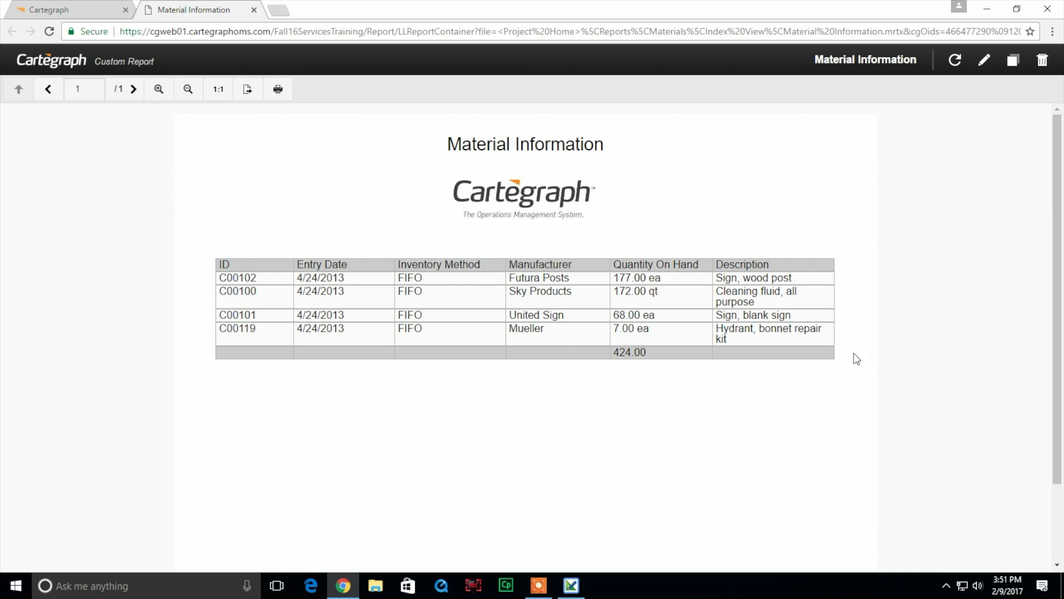
- In Web Designer, delete the table footer line's first three blank columns and the blank column after the quantity sum
left_click(581, 590)
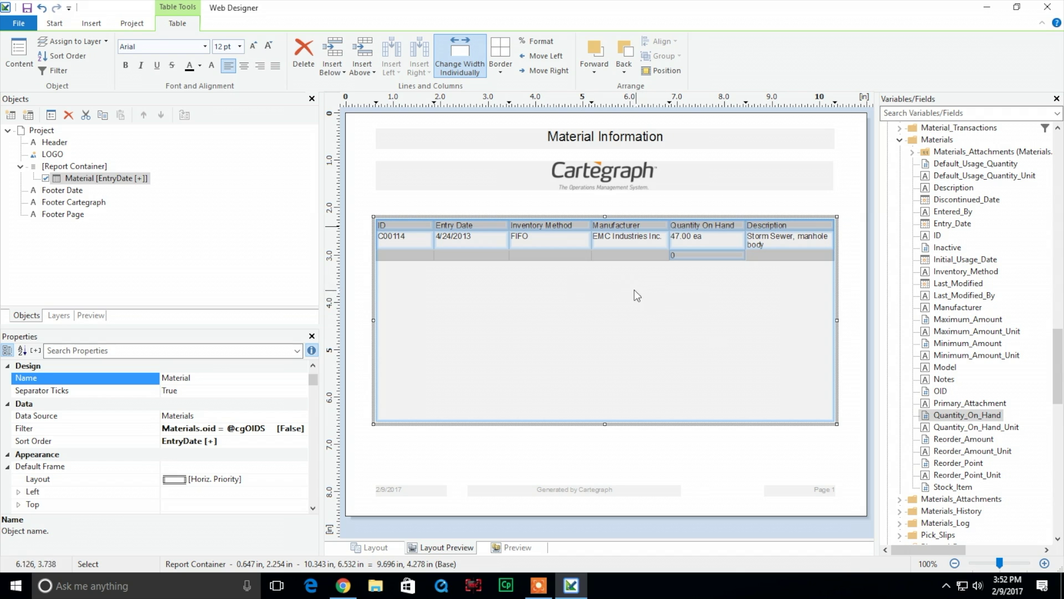
double_click(609, 280)
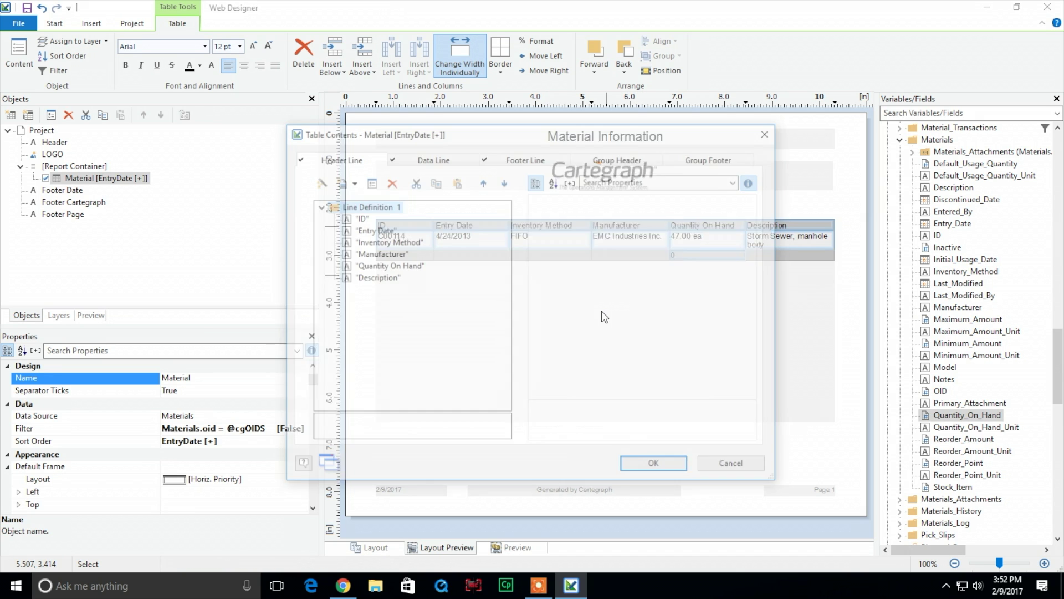
left_click(518, 161)
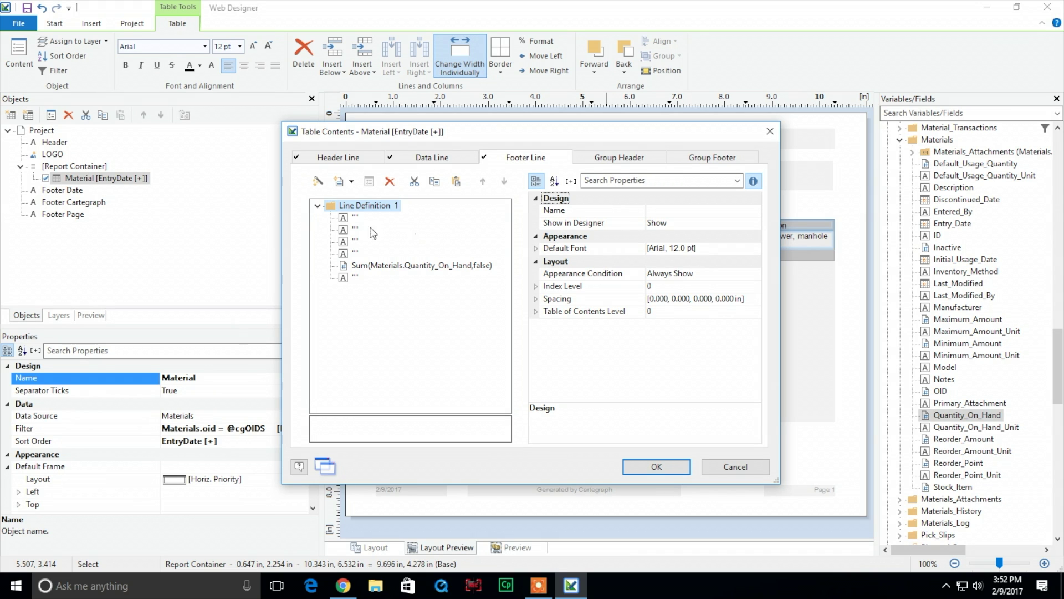
left_click(356, 218)
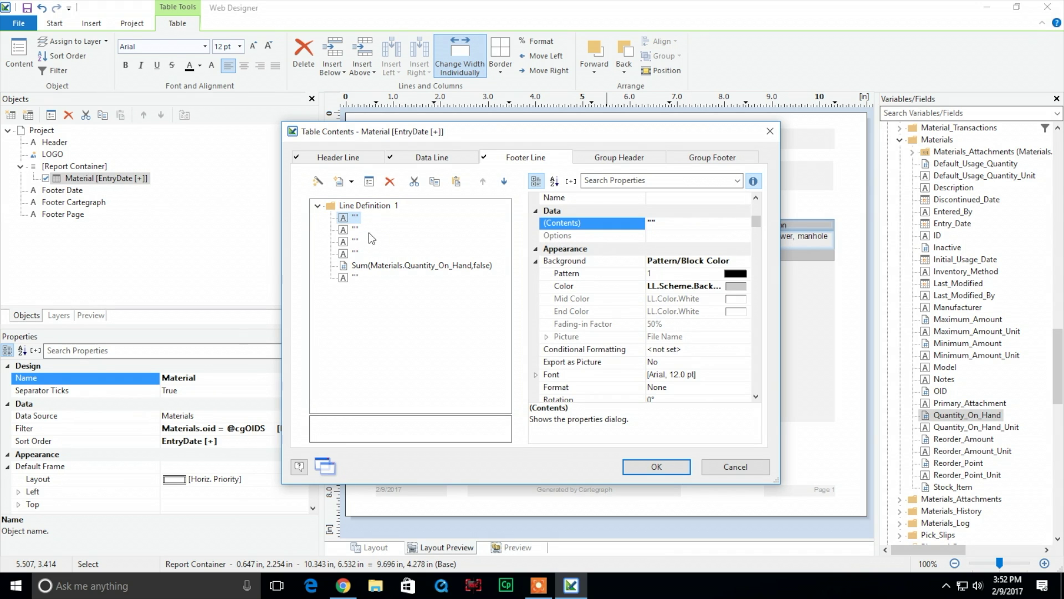
key("Delete")
key("Delete")
key("Delete")
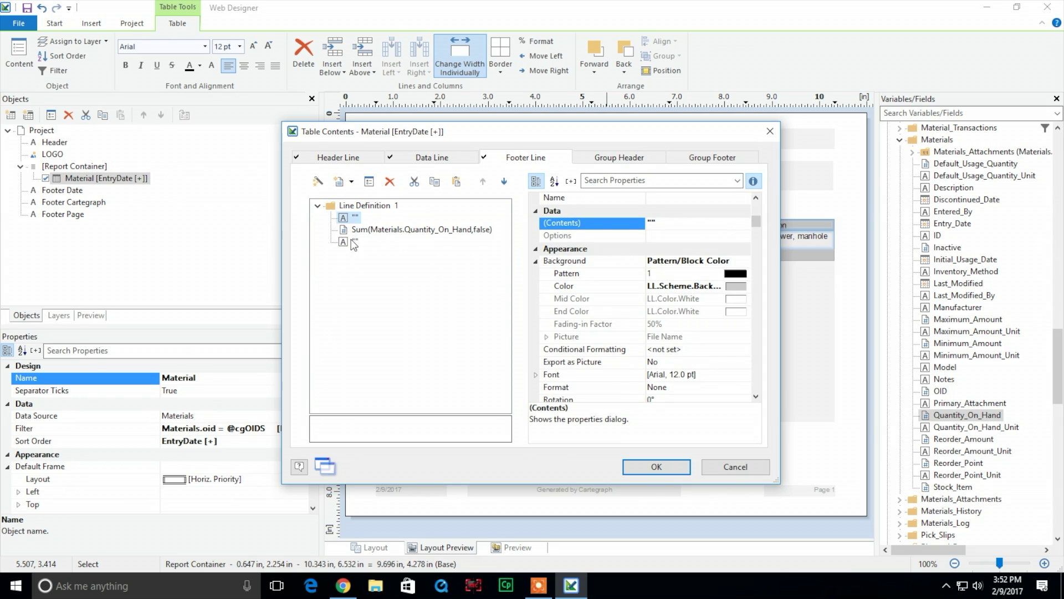
left_click(354, 244)
key("Delete")
- Set the remaining blank footer column's text to "Total Quantity on Hand"
left_click(353, 218)
double_click(355, 218)
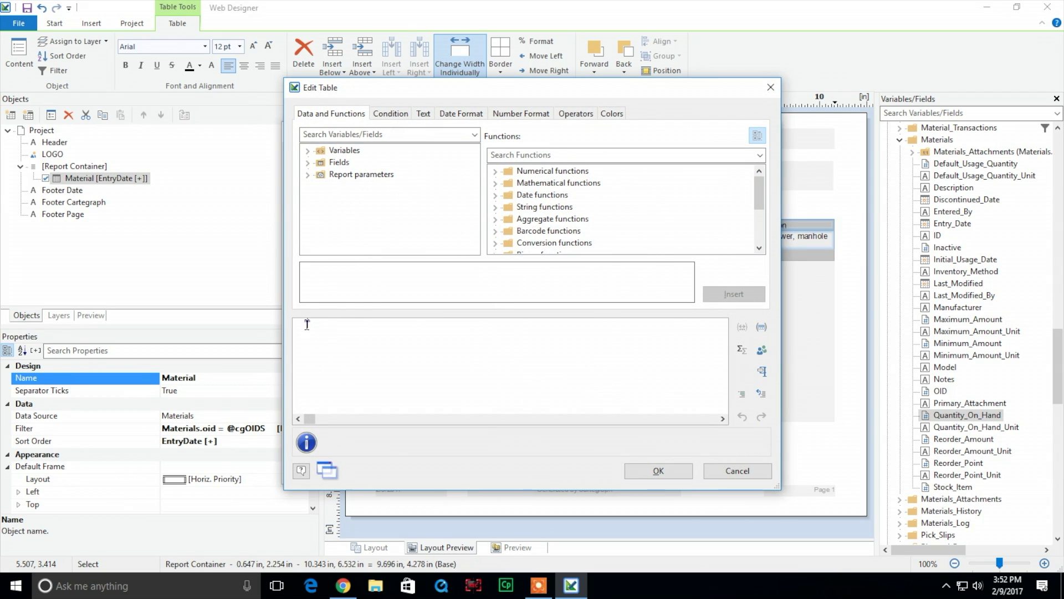
type("Total Quantity on Hand")
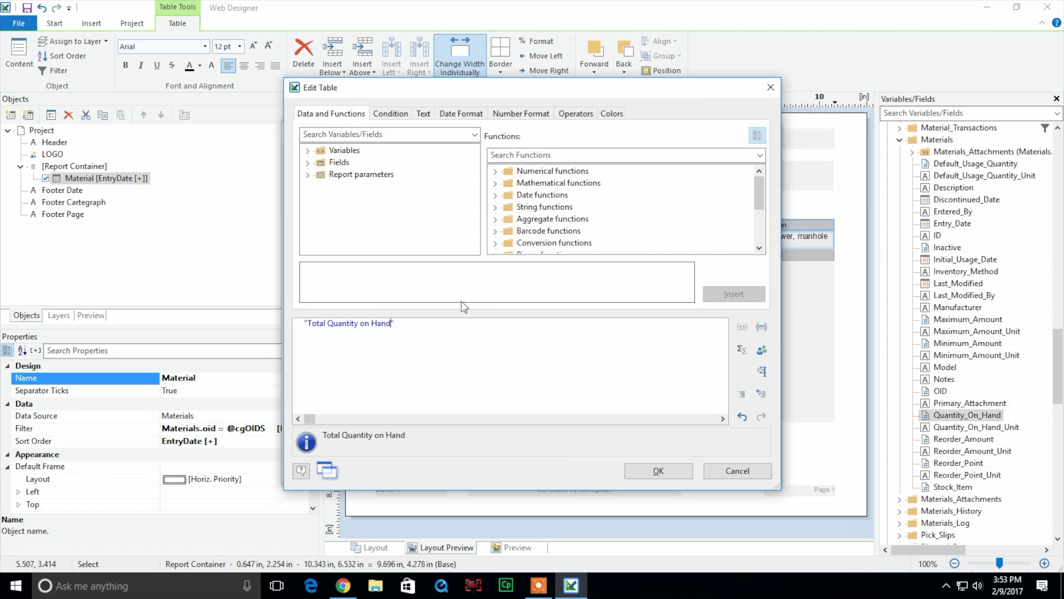
left_click(658, 471)
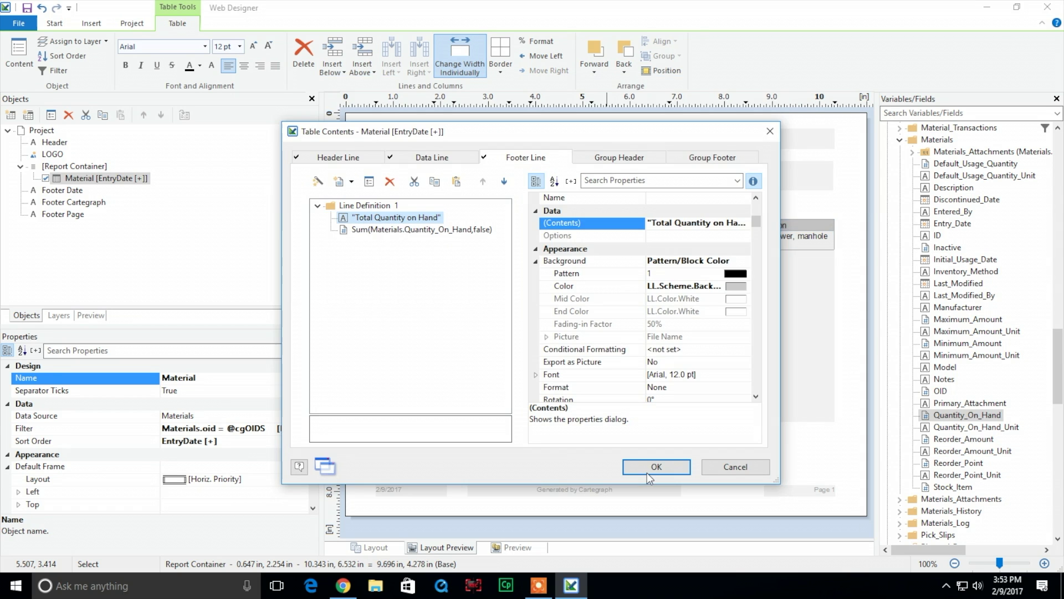
- Set the "Total Quantity on Hand" footer column's alignment to Right and apply the table contents
left_click(756, 397)
left_click(756, 396)
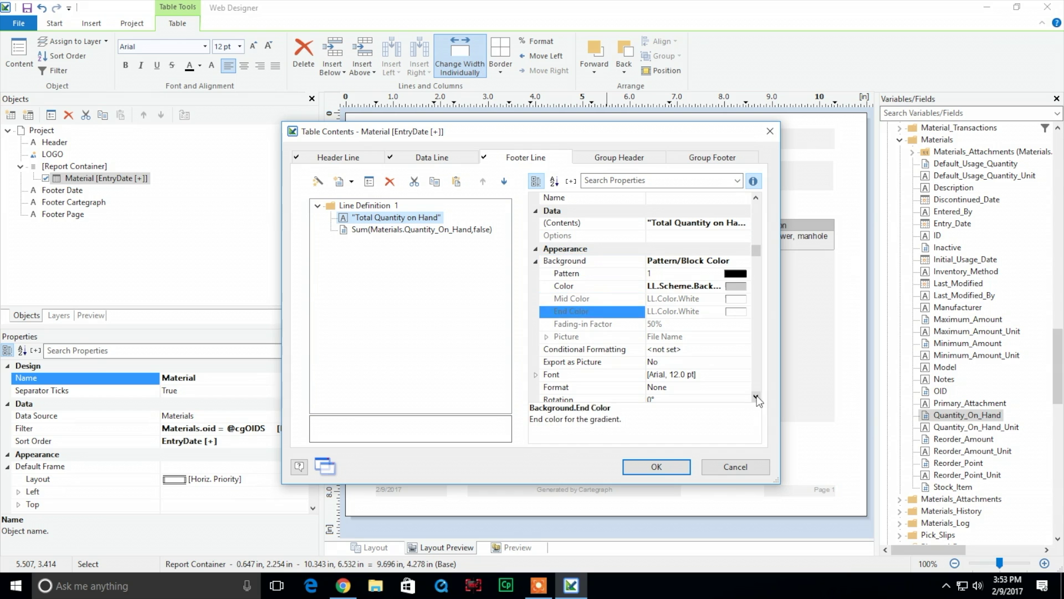
left_click(756, 397)
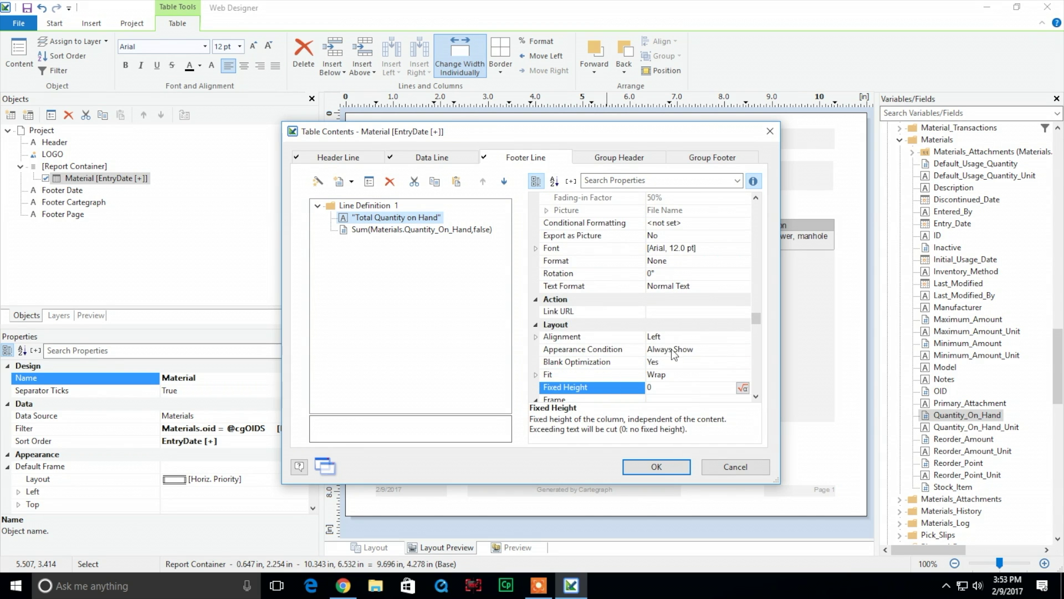
left_click(681, 340)
left_click(742, 338)
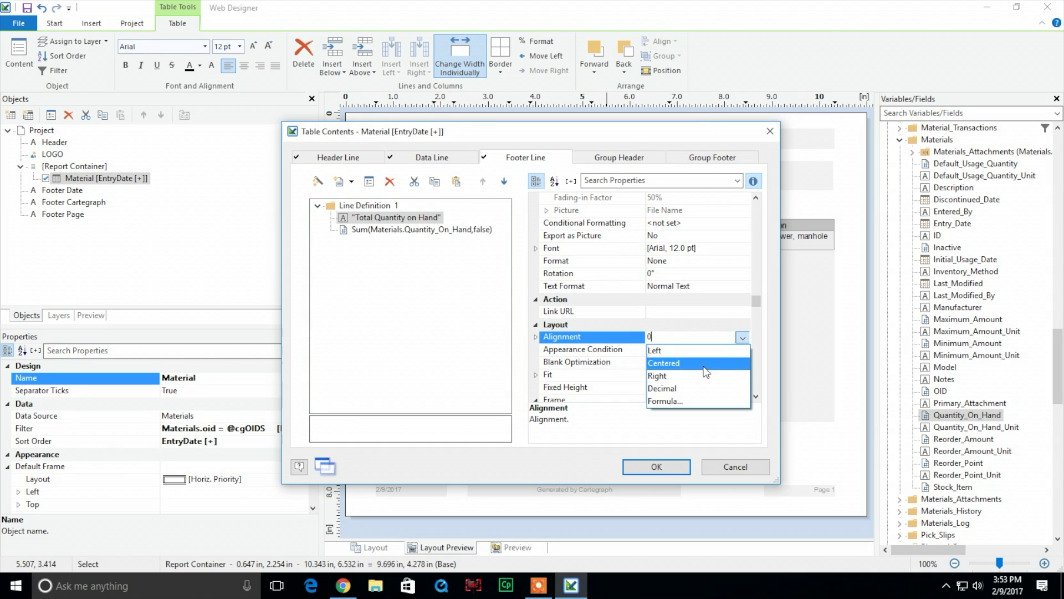
left_click(726, 373)
left_click(463, 231)
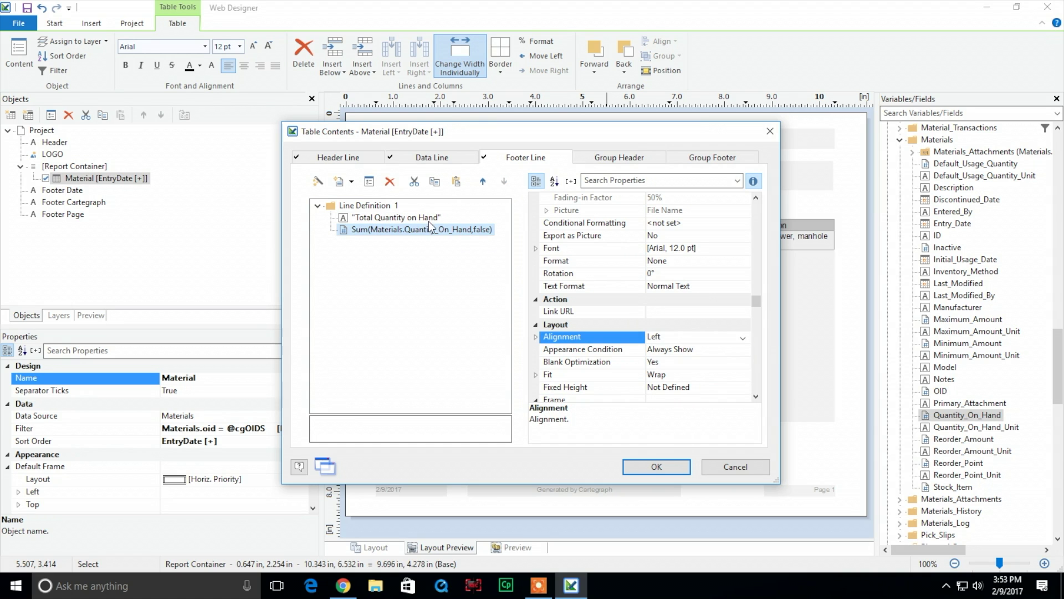
left_click(665, 472)
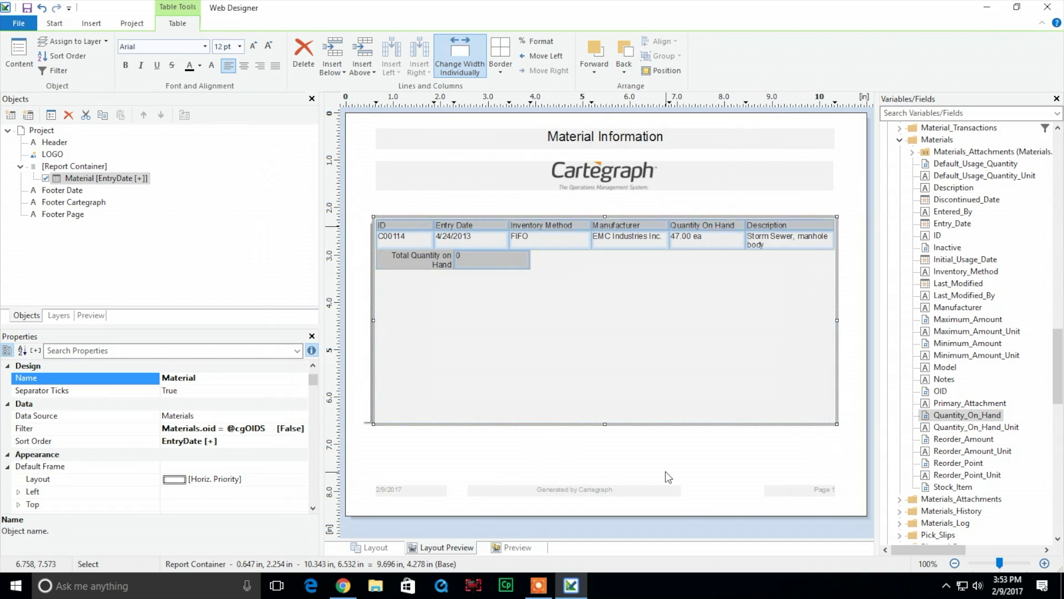
- Resize the two footer columns so the sum lines up under Quantity On Hand, save, and refresh the report in Chrome
left_click_drag(529, 260, 745, 267)
left_click_drag(456, 260, 669, 265)
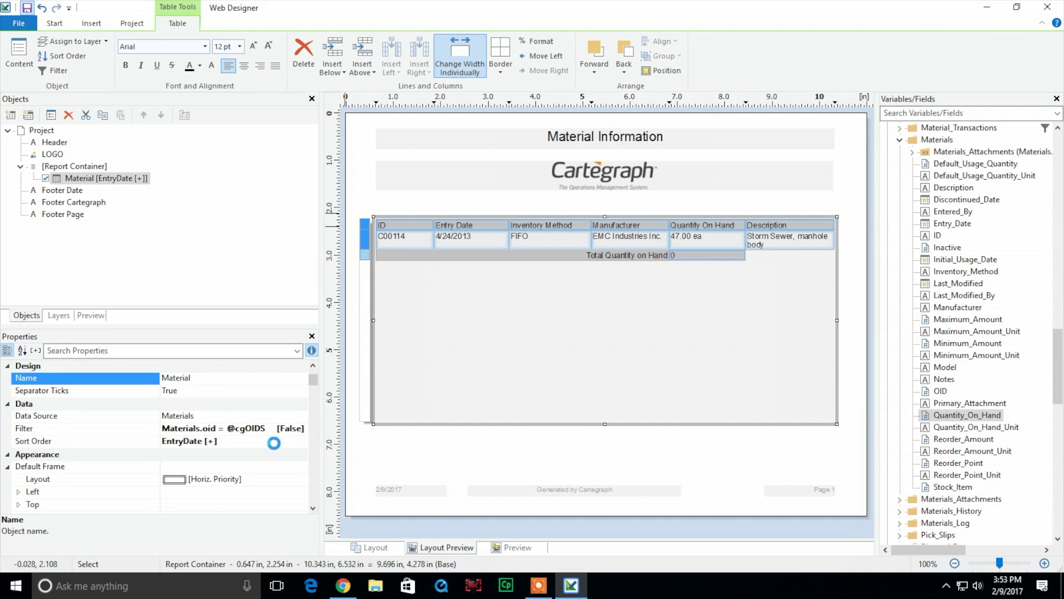
left_click(343, 585)
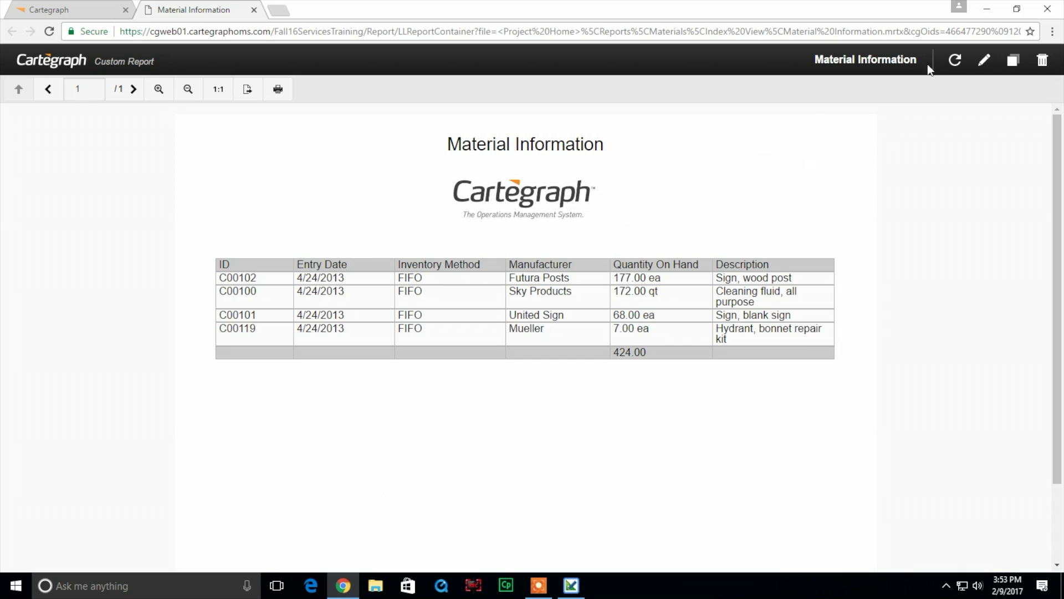
left_click(955, 60)
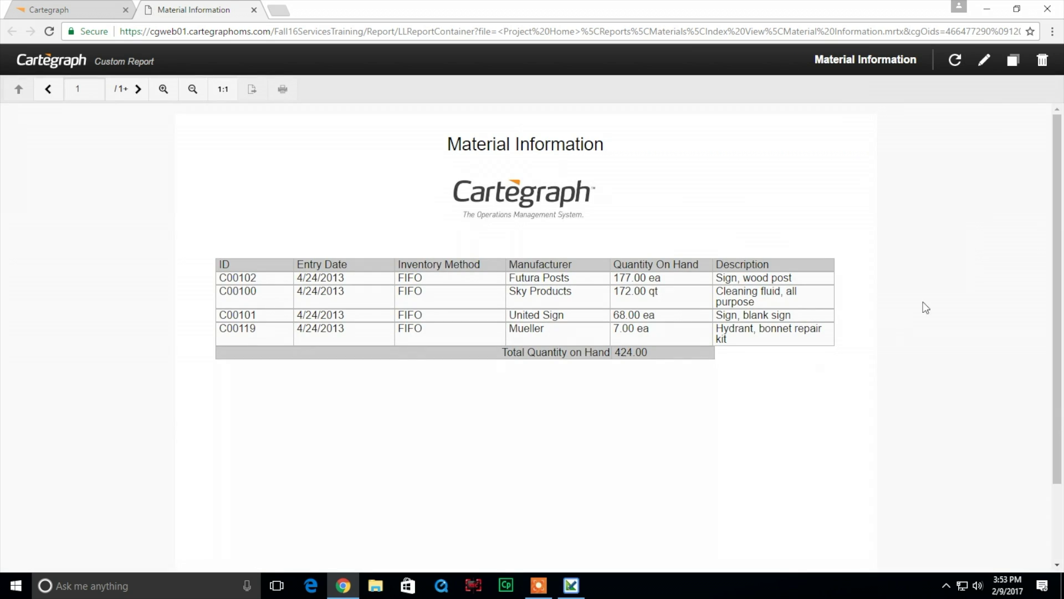